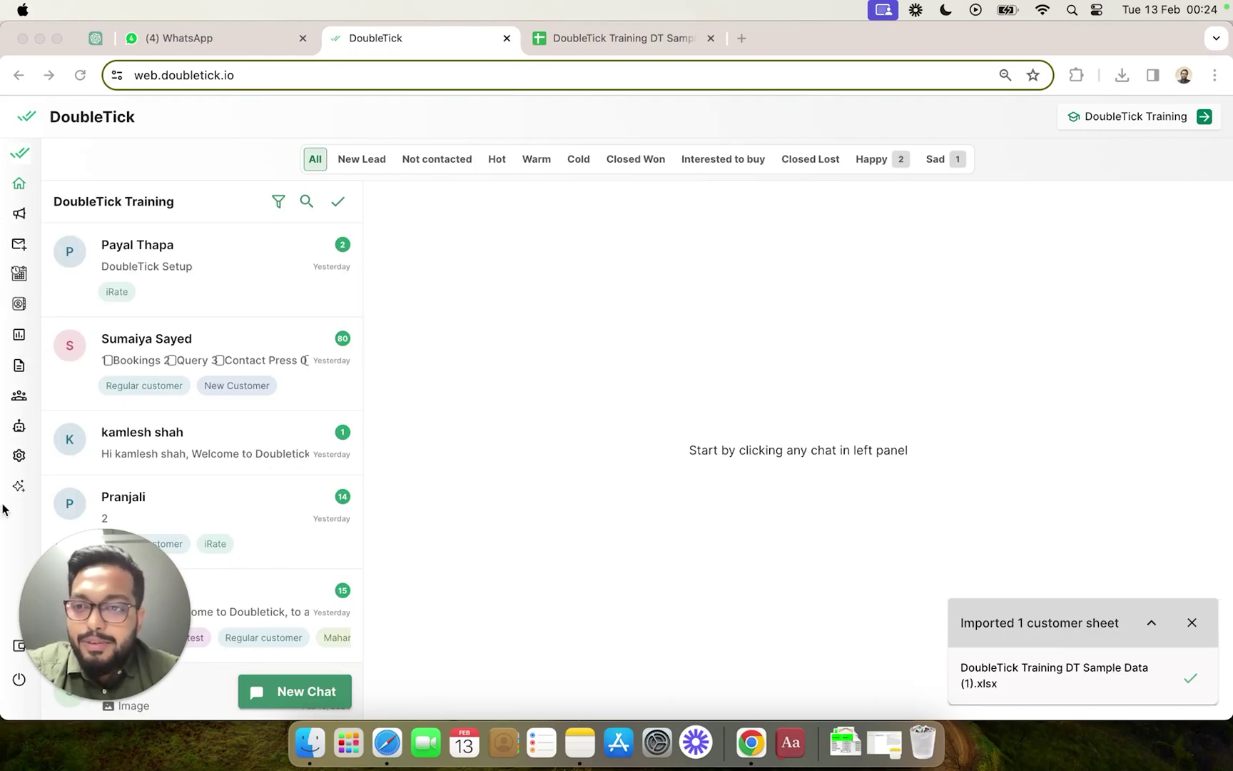
Open the customer list and enable the Country, City, Disposition, Lead Stages and Discount % fields as columns.
{"action": "left_click", "coordinate": [18, 521]}
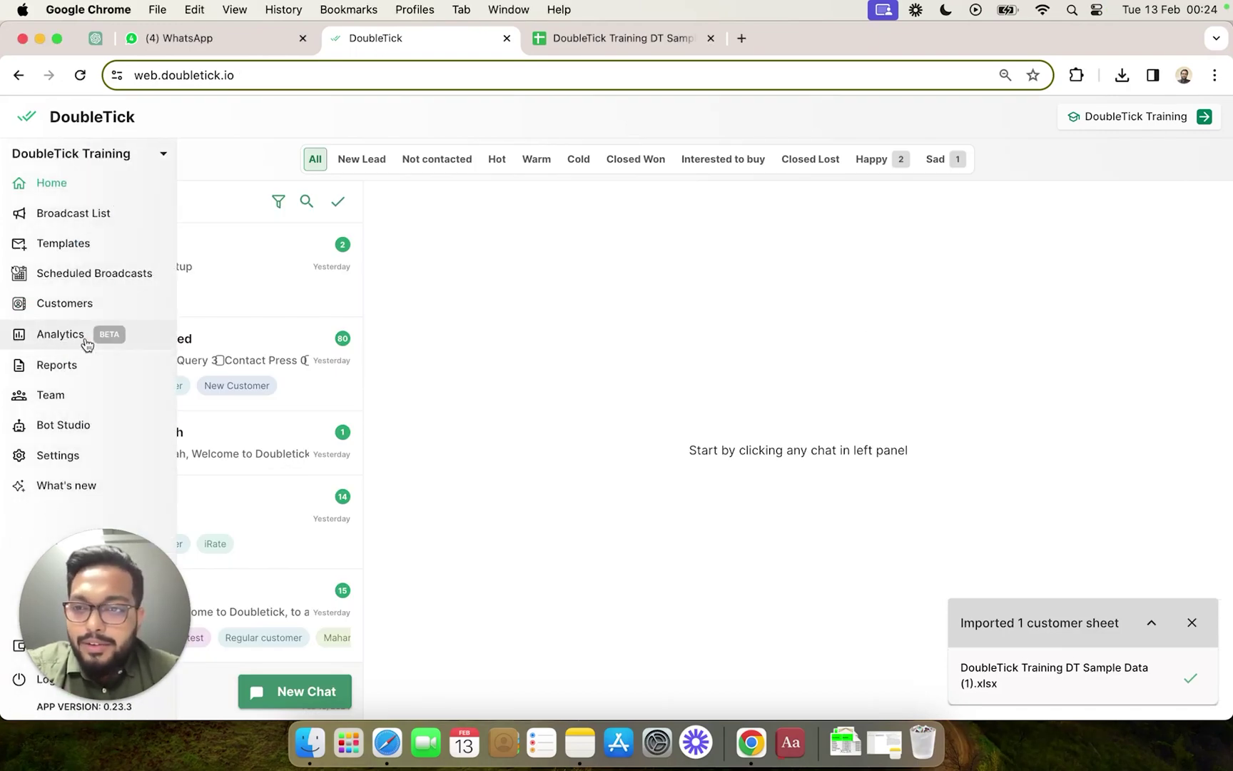
{"action": "left_click", "coordinate": [106, 314]}
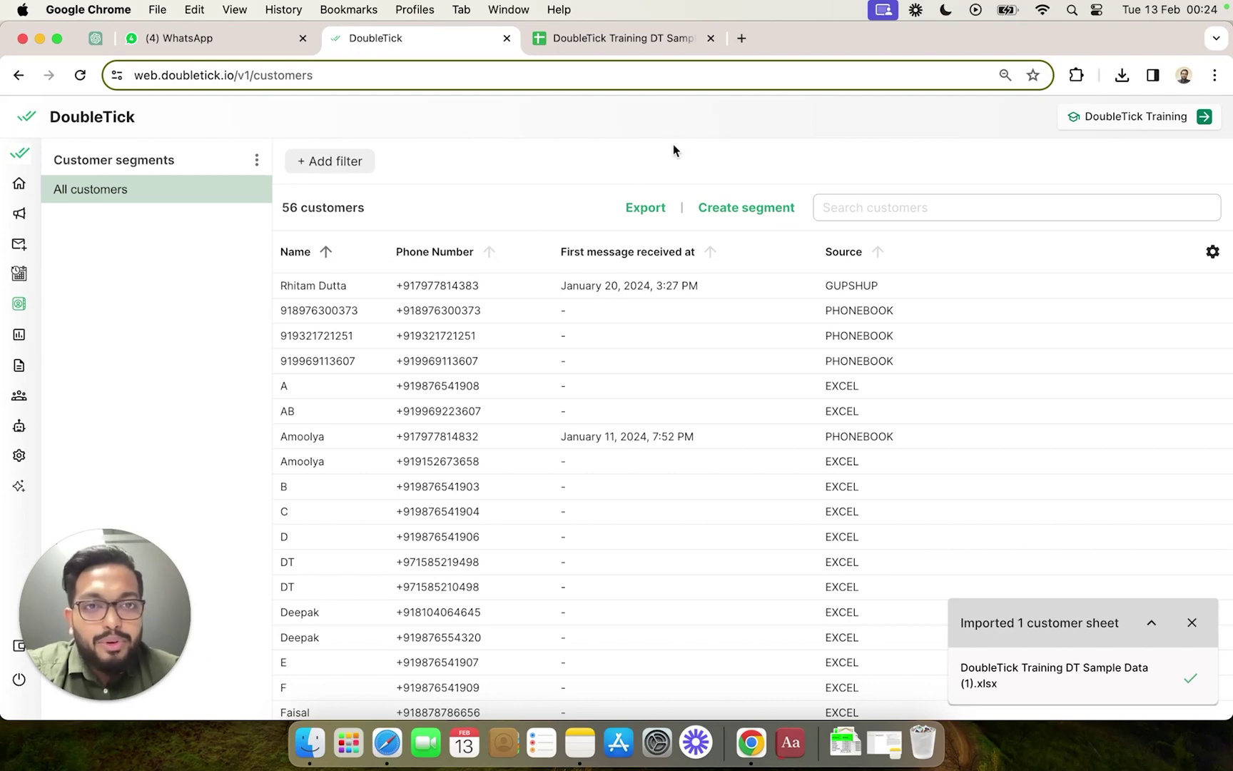
{"action": "left_click", "coordinate": [1216, 253]}
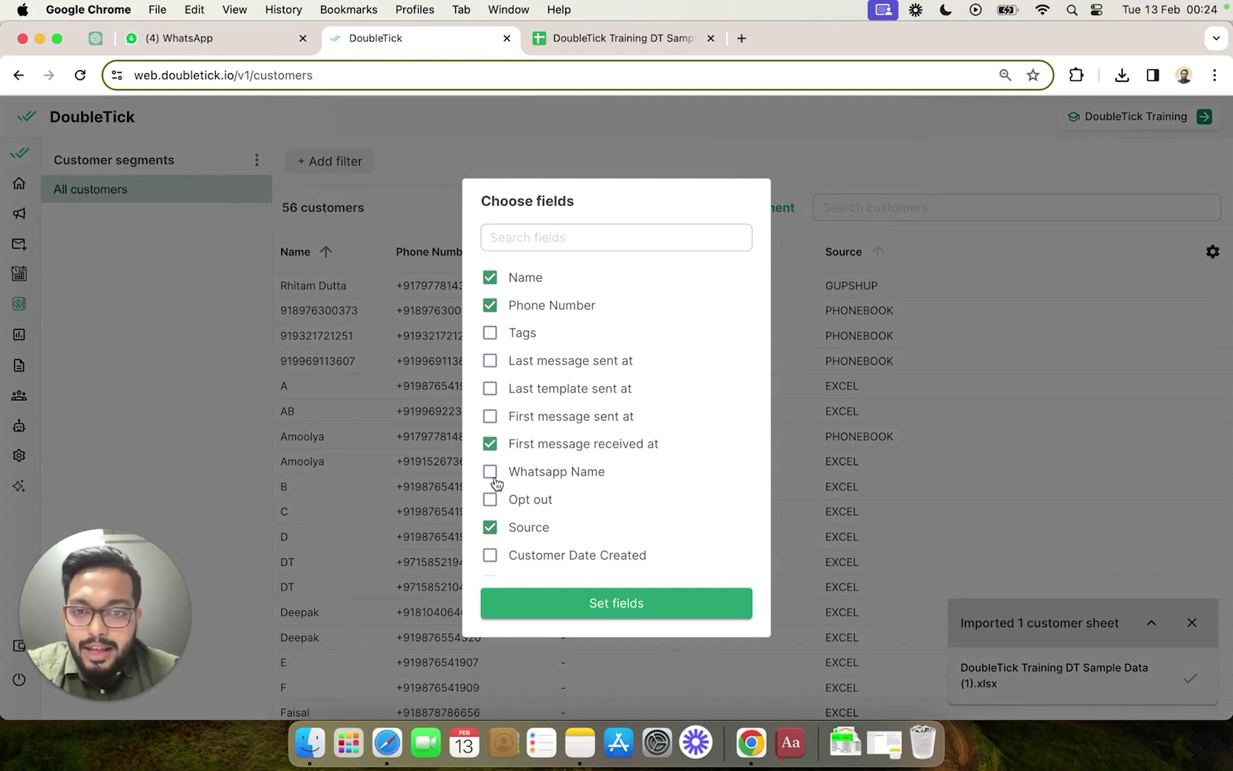
{"action": "scroll", "coordinate": [497, 484], "scroll_direction": "down", "scroll_amount": 3}
{"action": "left_click", "coordinate": [491, 570]}
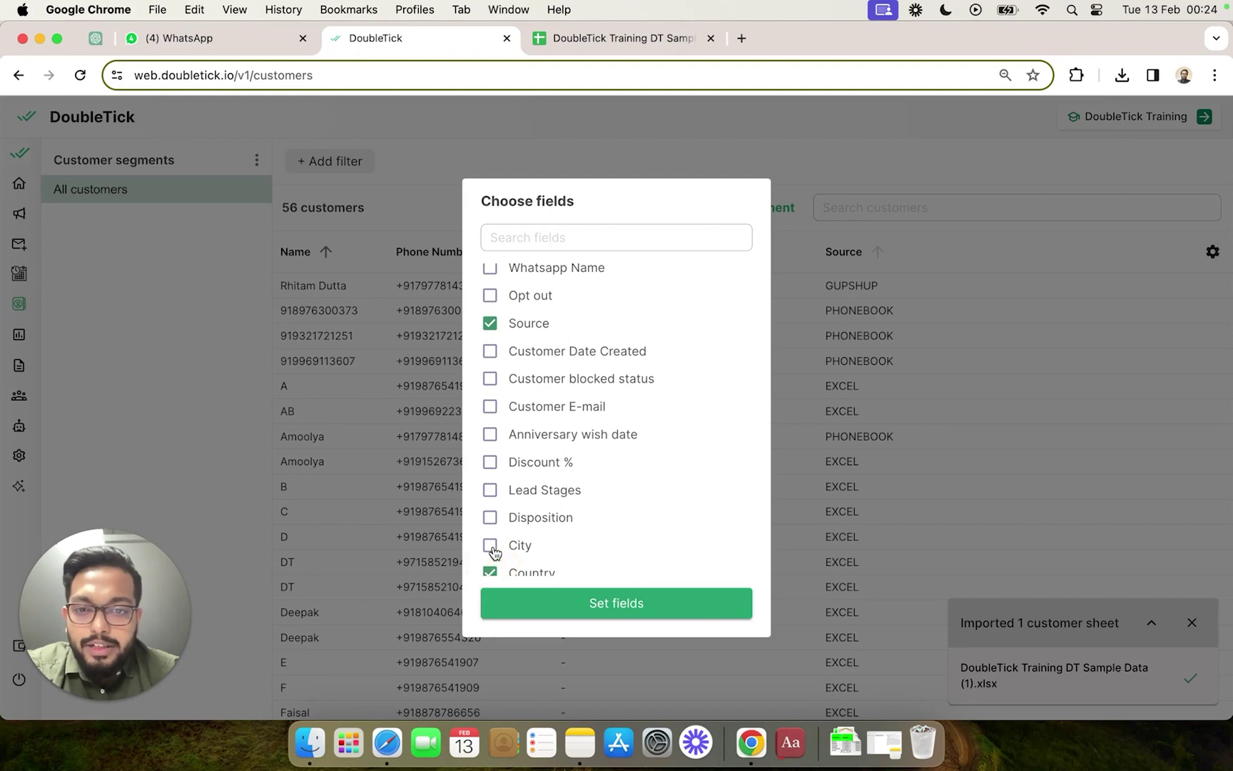
{"action": "left_click", "coordinate": [491, 543]}
{"action": "left_click", "coordinate": [491, 518]}
{"action": "left_click", "coordinate": [491, 490]}
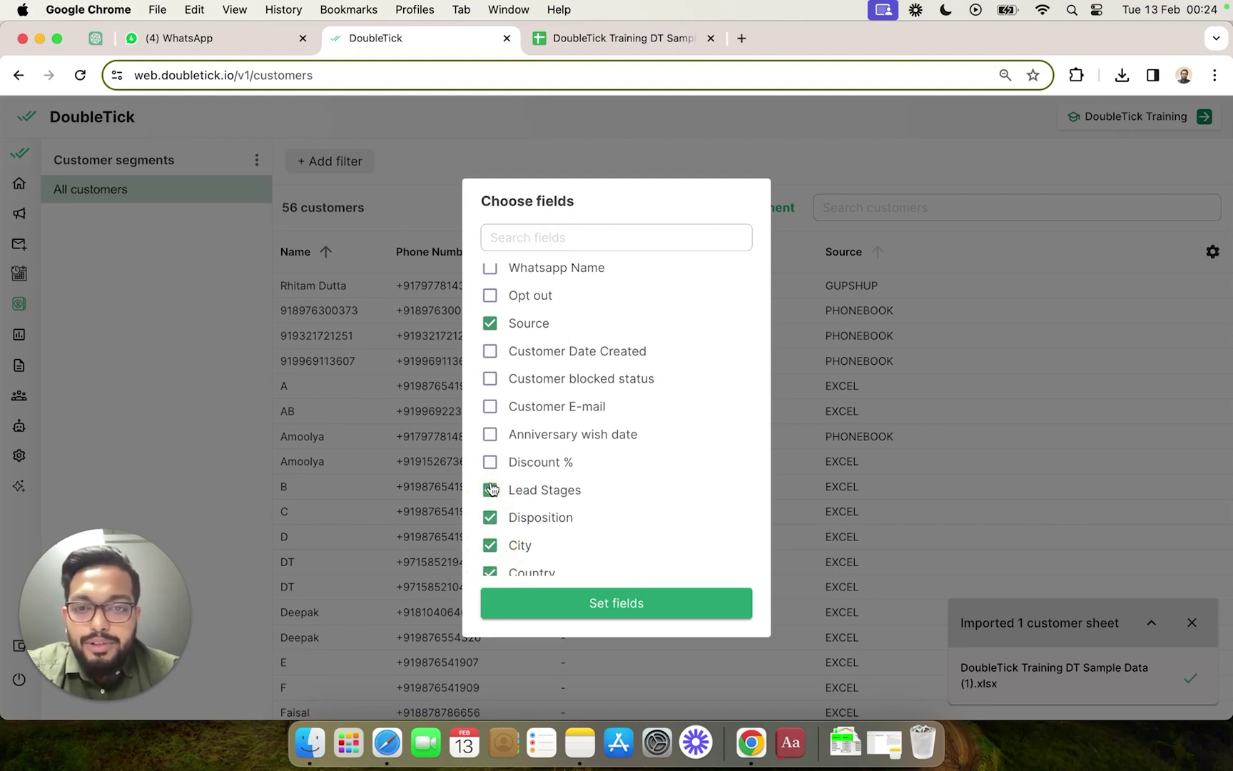
{"action": "left_click", "coordinate": [493, 462]}
Remove the First message received at and Source fields from the columns and apply the field selection.
{"action": "scroll", "coordinate": [507, 435], "scroll_direction": "up", "scroll_amount": 2}
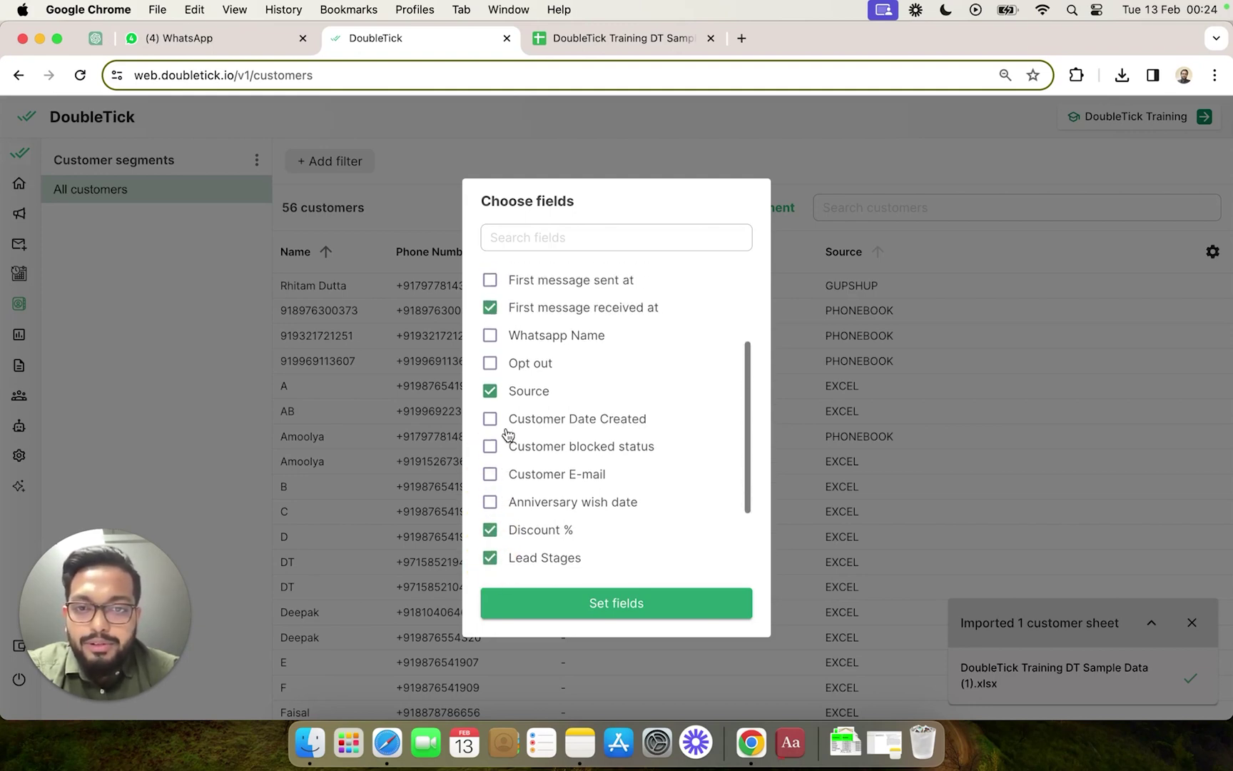
{"action": "scroll", "coordinate": [508, 435], "scroll_direction": "up", "scroll_amount": 1}
{"action": "left_click", "coordinate": [489, 336]}
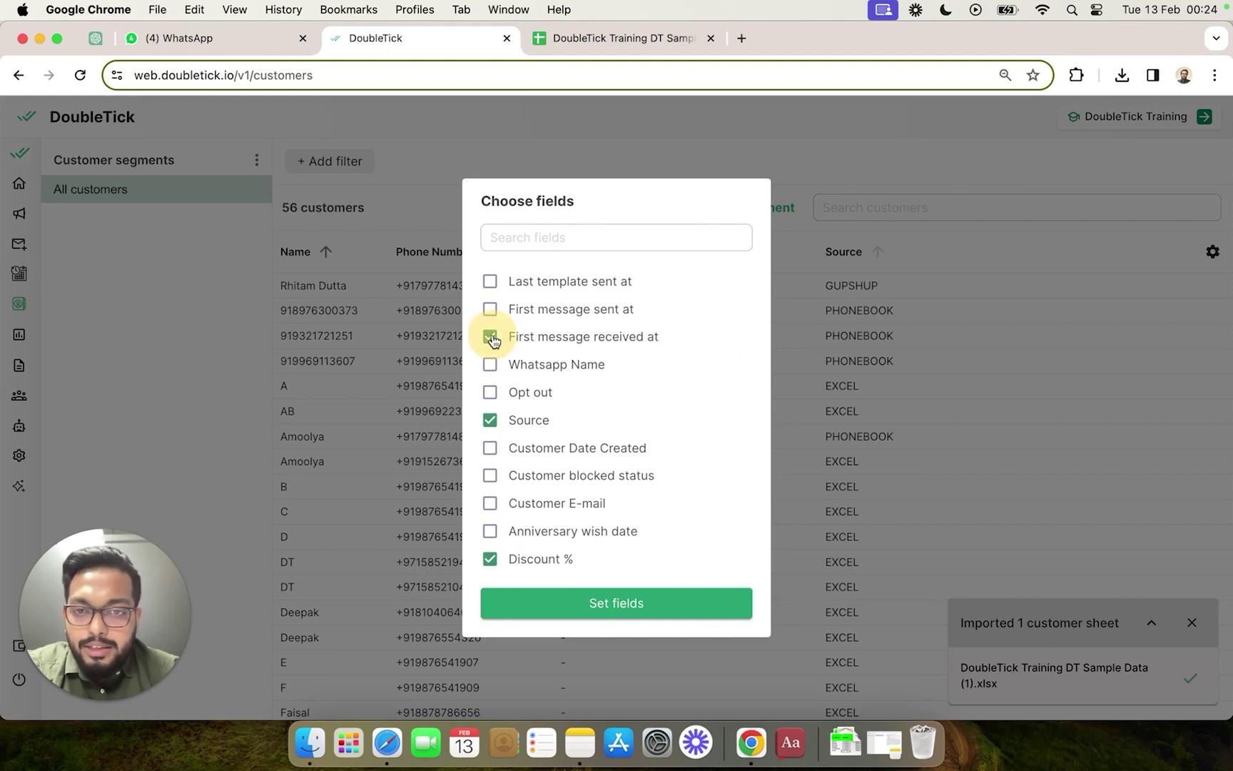
{"action": "left_click", "coordinate": [490, 419]}
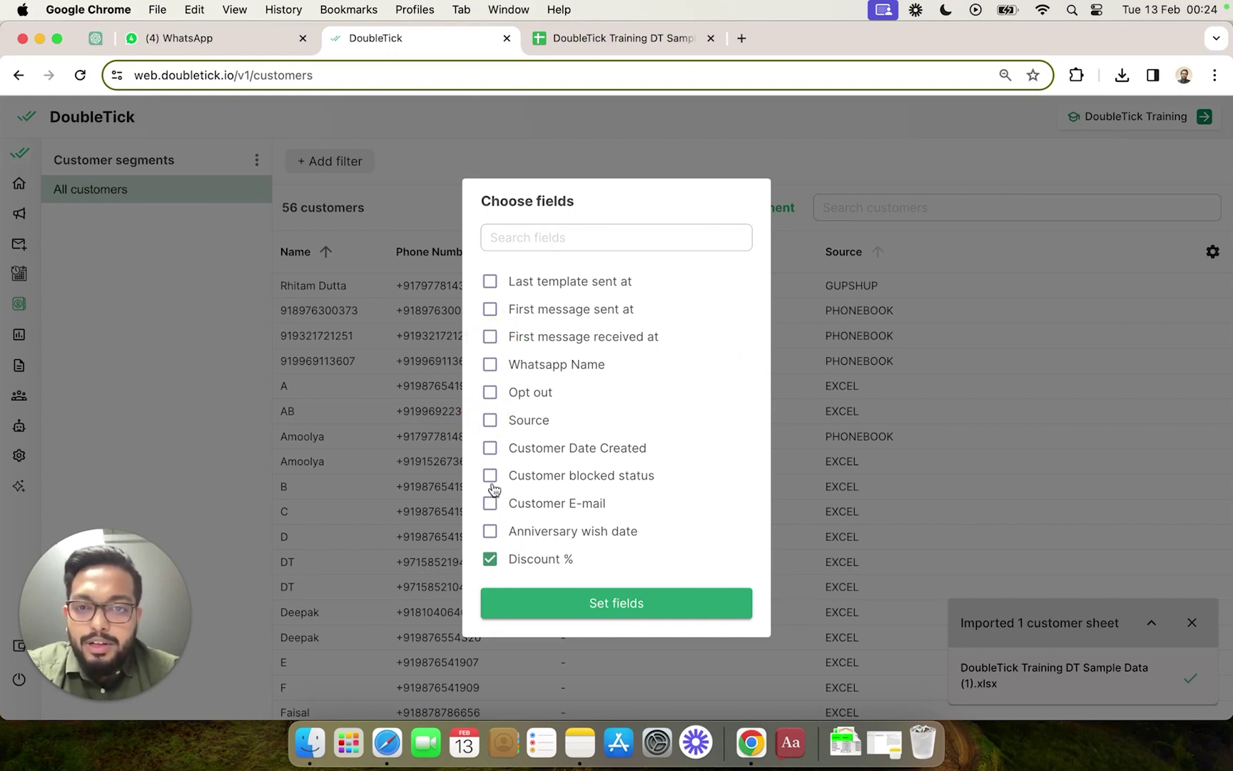
{"action": "left_click", "coordinate": [517, 605]}
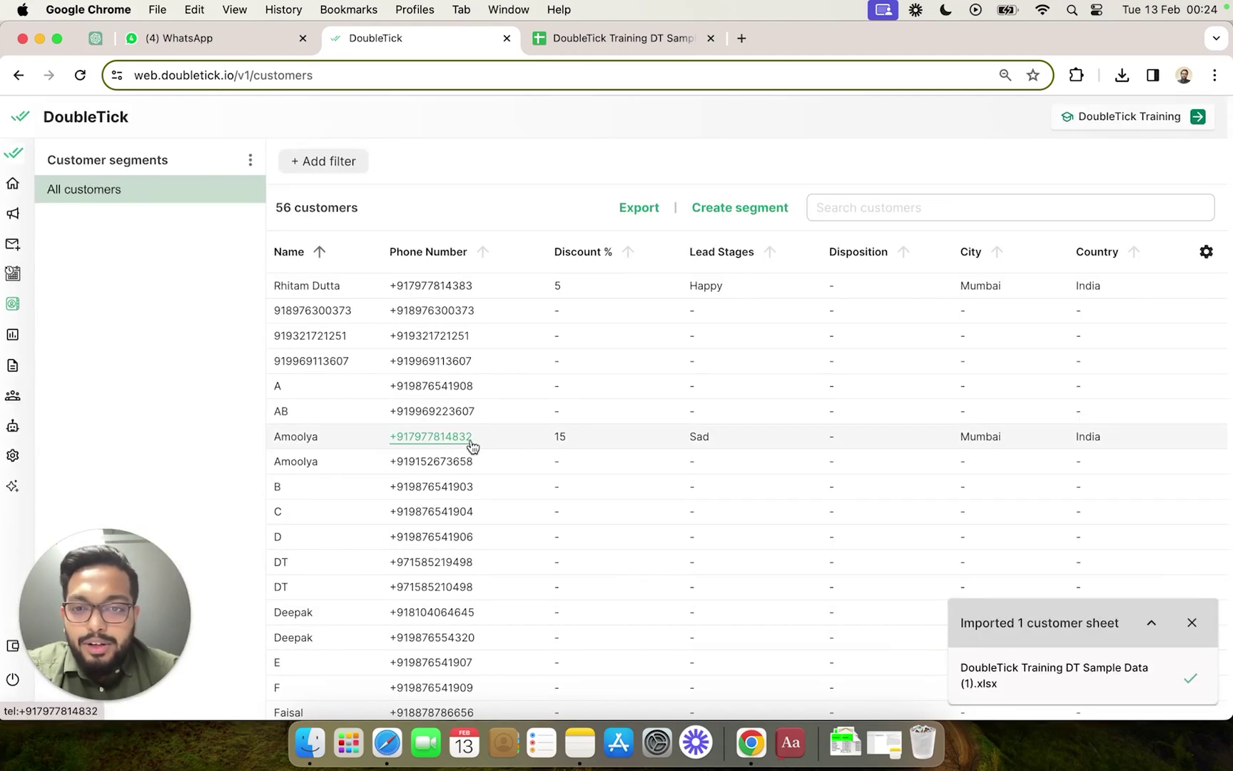
Sort the customer list by City and look over the customers' field values.
{"action": "scroll", "coordinate": [472, 445], "scroll_direction": "left", "scroll_amount": 5}
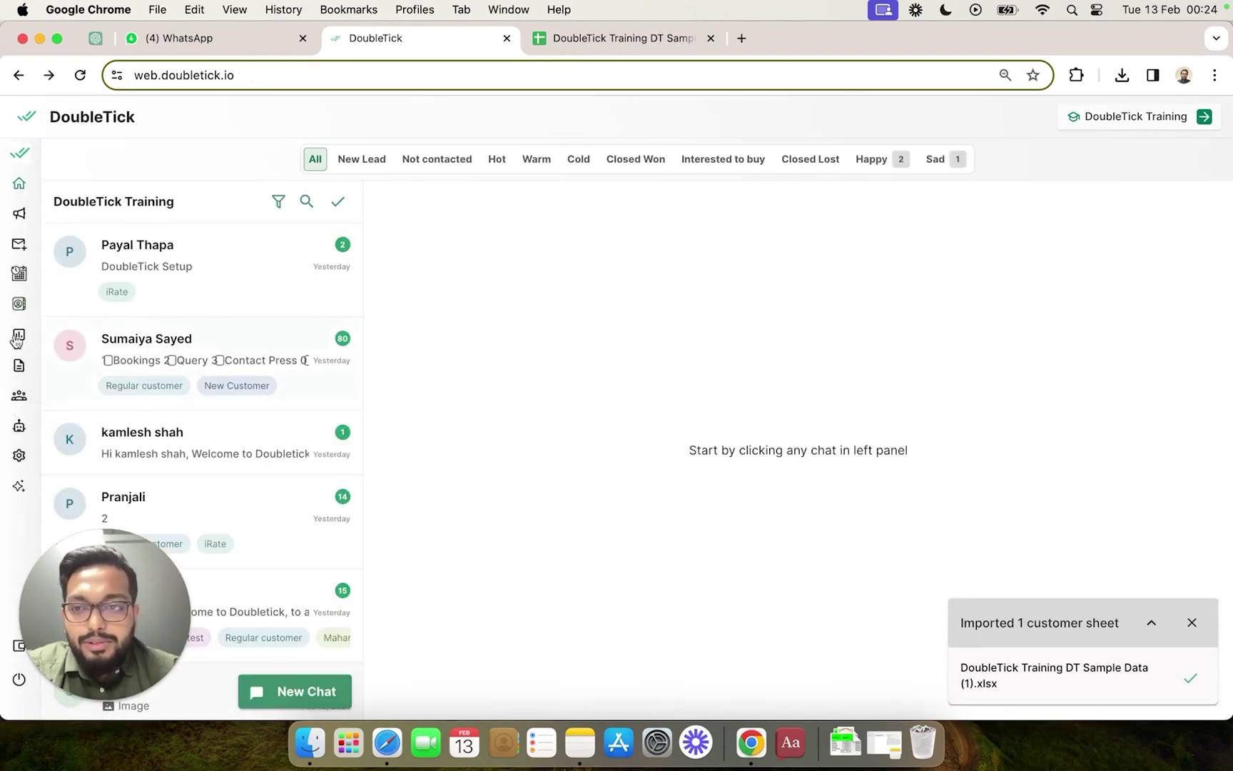
{"action": "scroll", "coordinate": [828, 460], "scroll_direction": "right", "scroll_amount": 5}
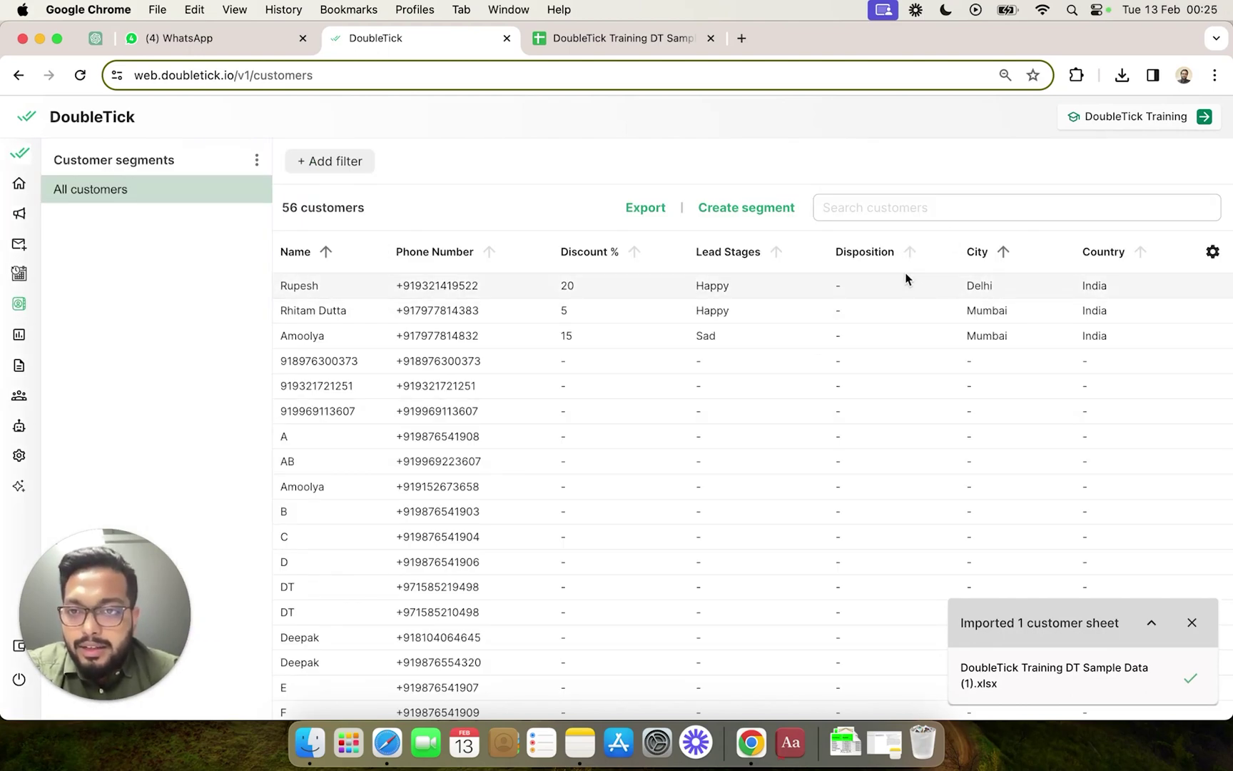
{"action": "scroll", "coordinate": [842, 321], "scroll_direction": "down", "scroll_amount": 1}
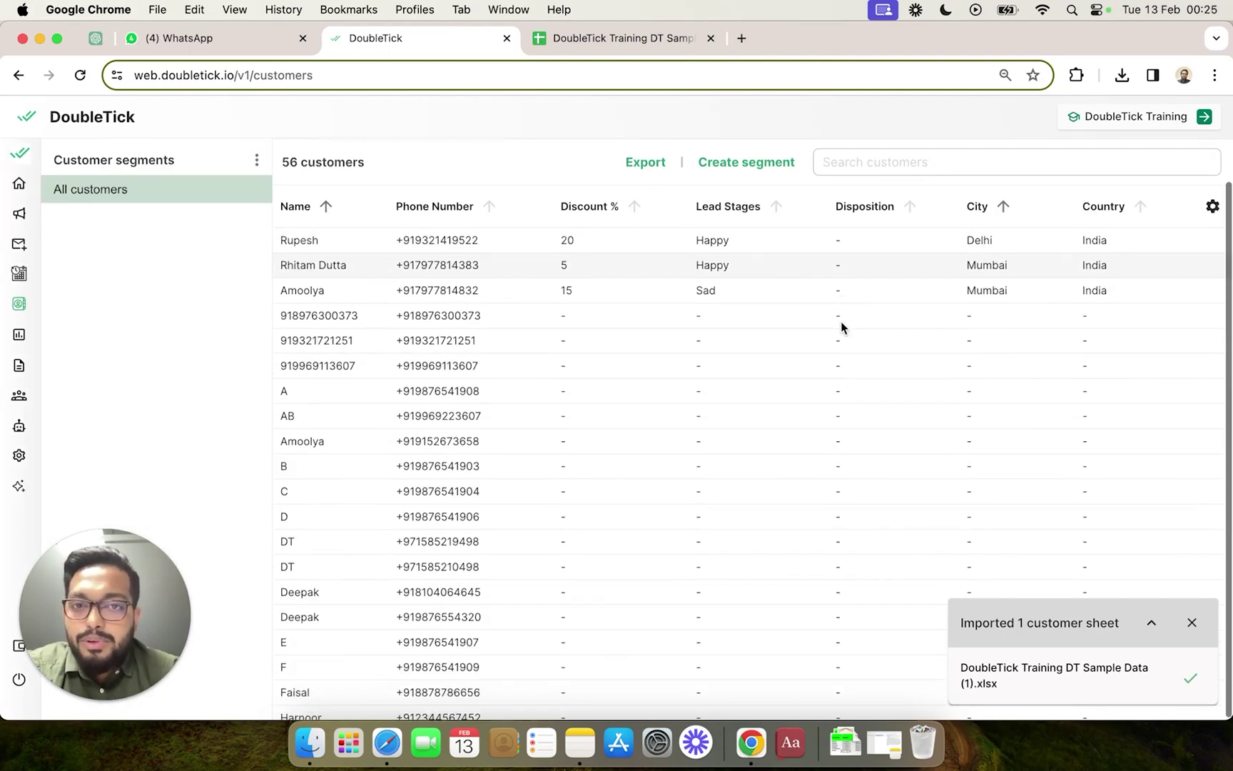
{"action": "scroll", "coordinate": [841, 325], "scroll_direction": "up", "scroll_amount": 1}
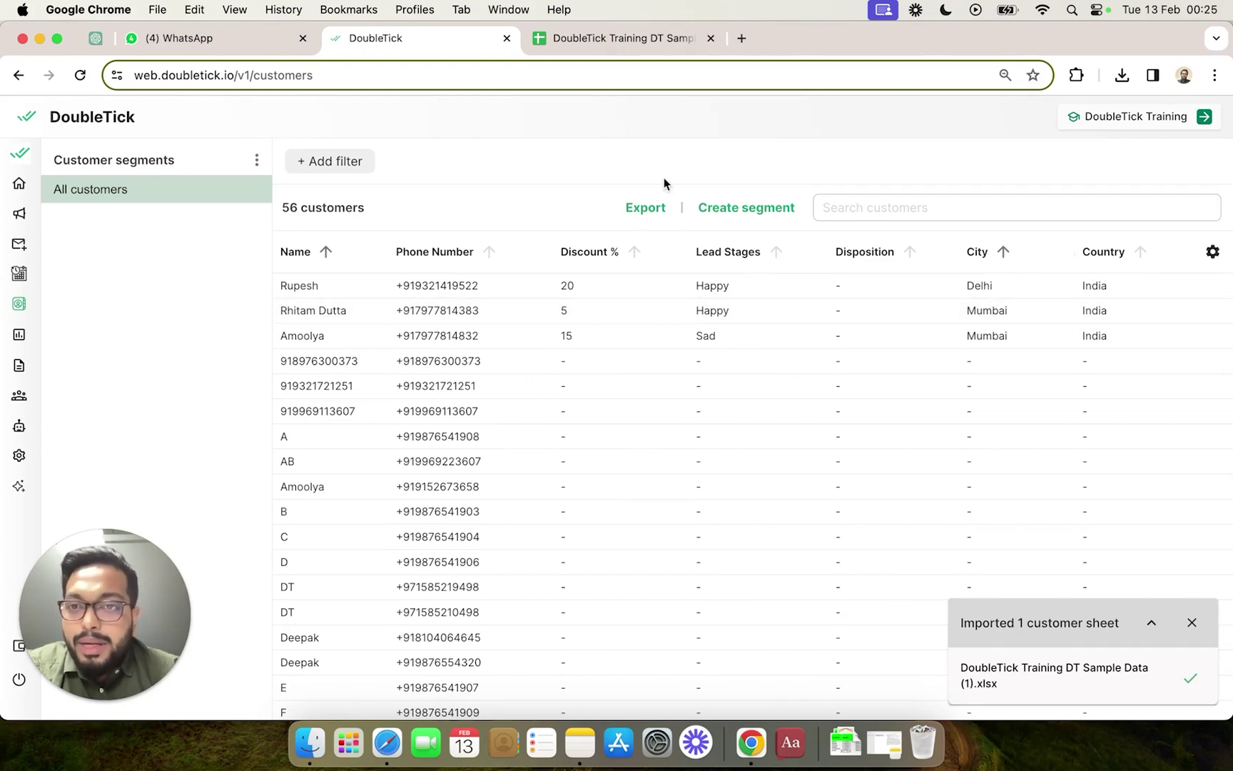
{"action": "left_click", "coordinate": [469, 189]}
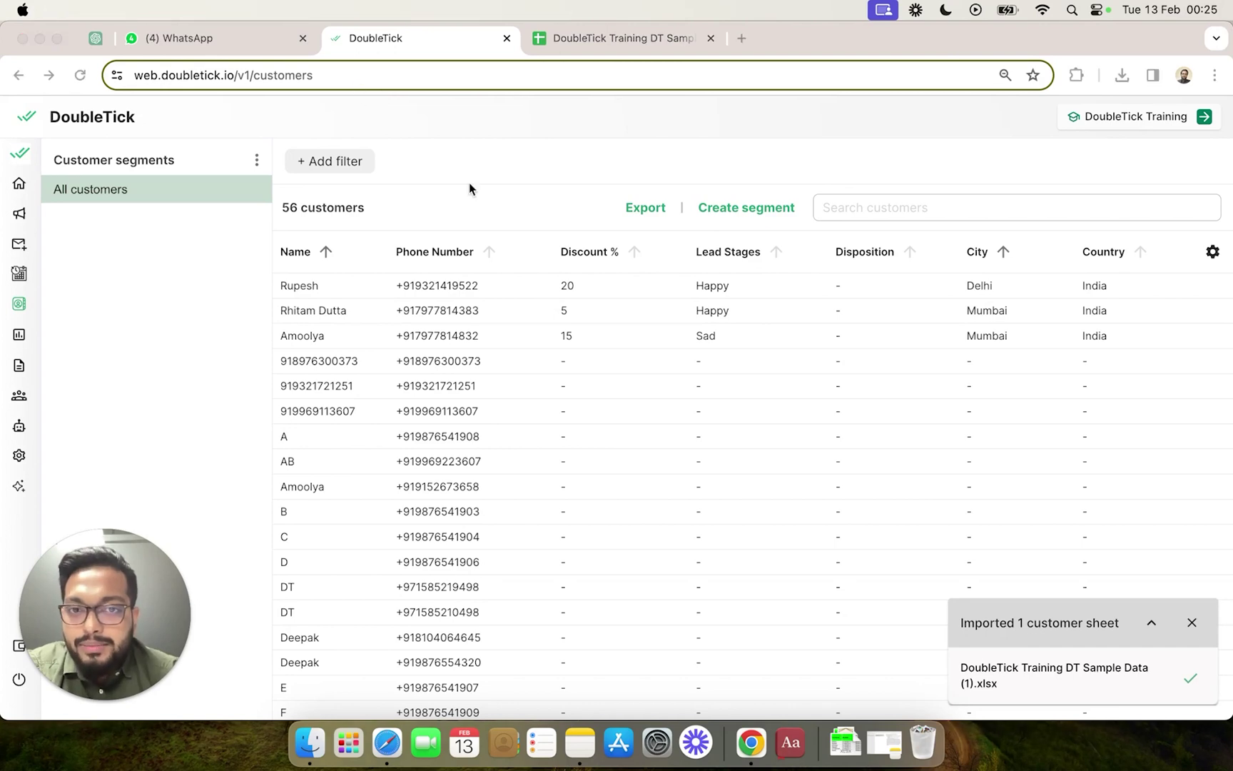
Add a filter to the customer list where City equals Mumbai.
{"action": "left_click", "coordinate": [328, 163]}
{"action": "left_click", "coordinate": [312, 163]}
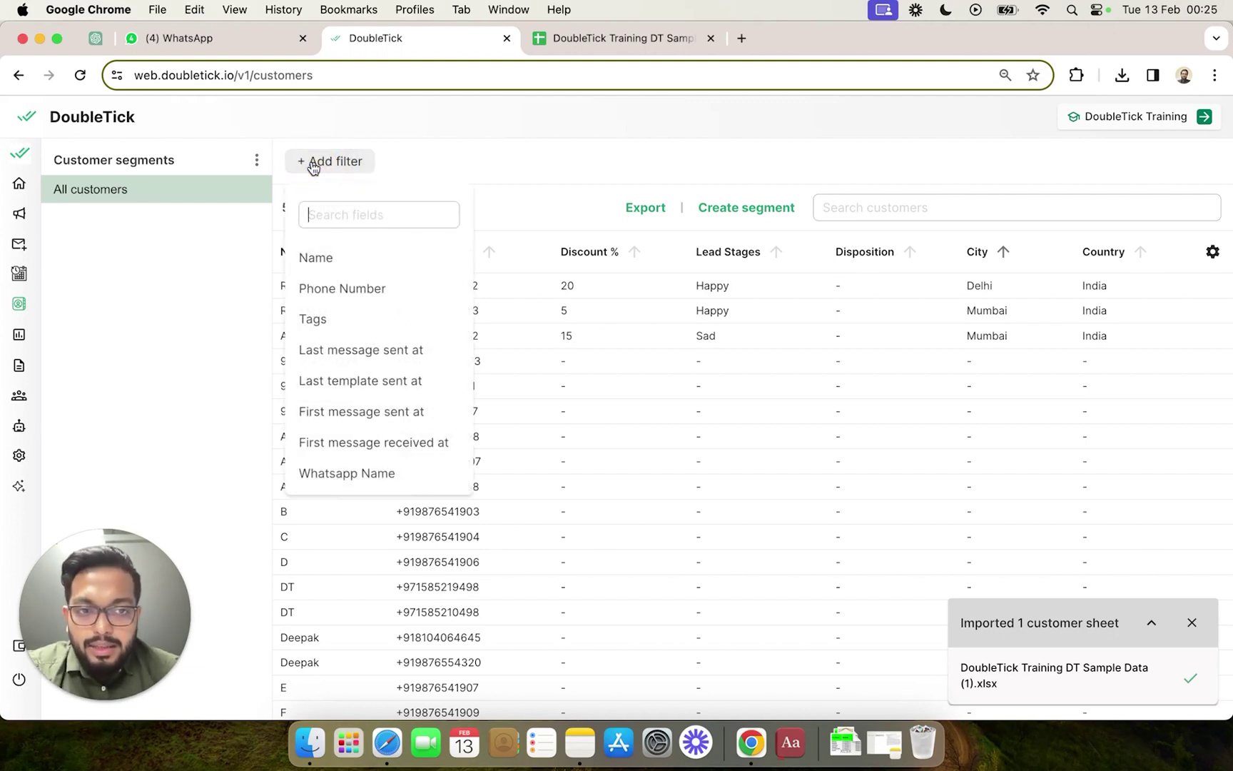
{"action": "left_click", "coordinate": [341, 212]}
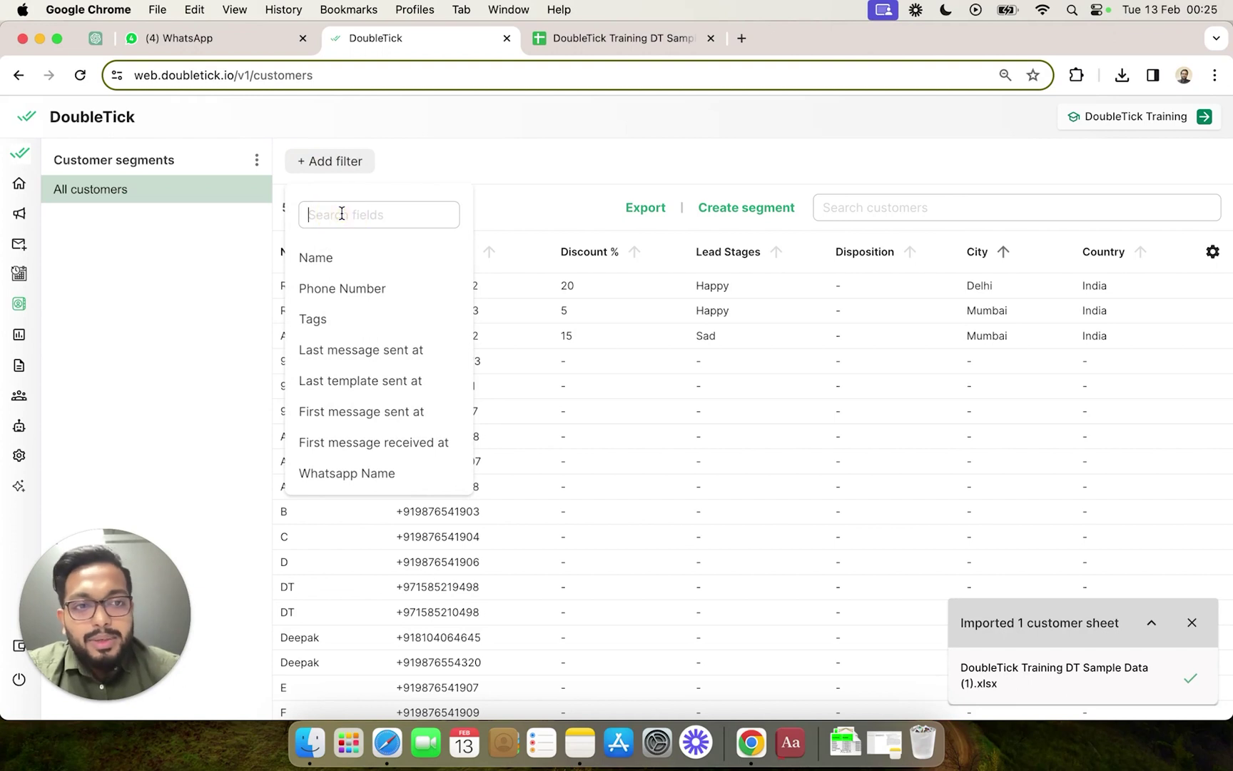
{"action": "scroll", "coordinate": [388, 344], "scroll_direction": "down", "scroll_amount": 5}
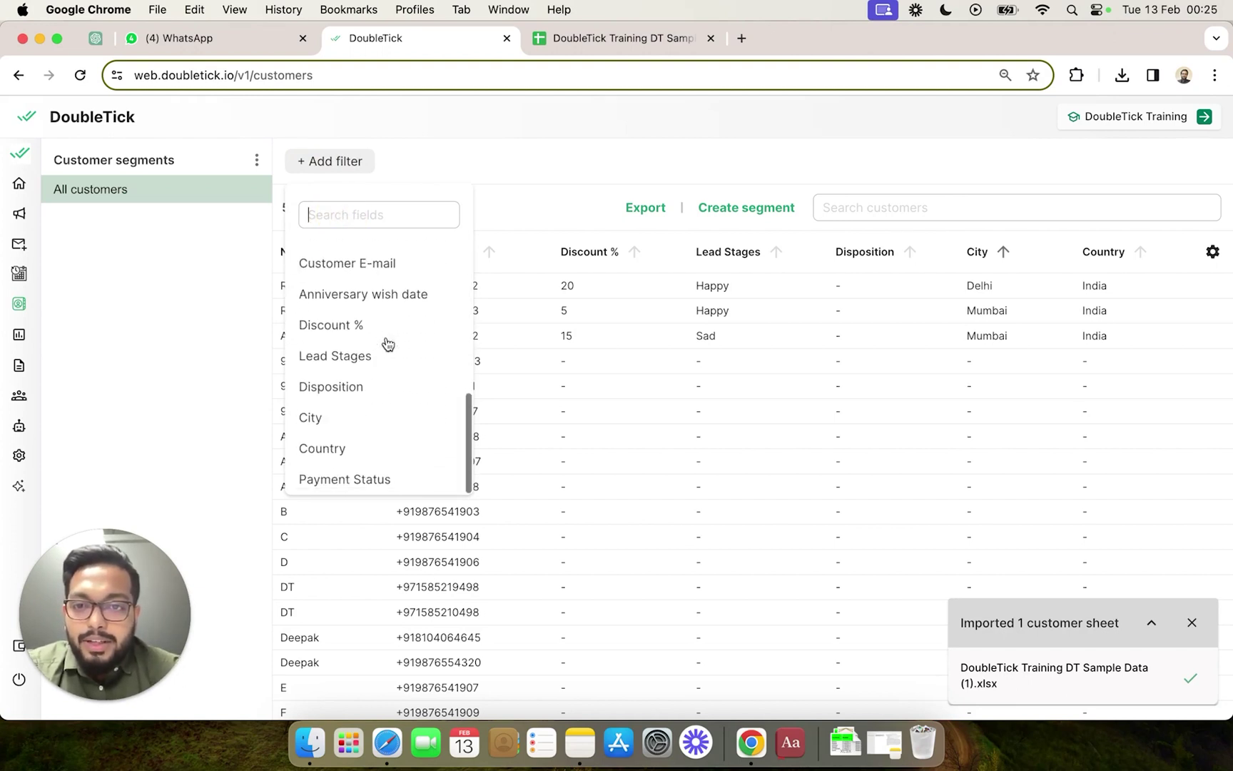
{"action": "left_click", "coordinate": [390, 418]}
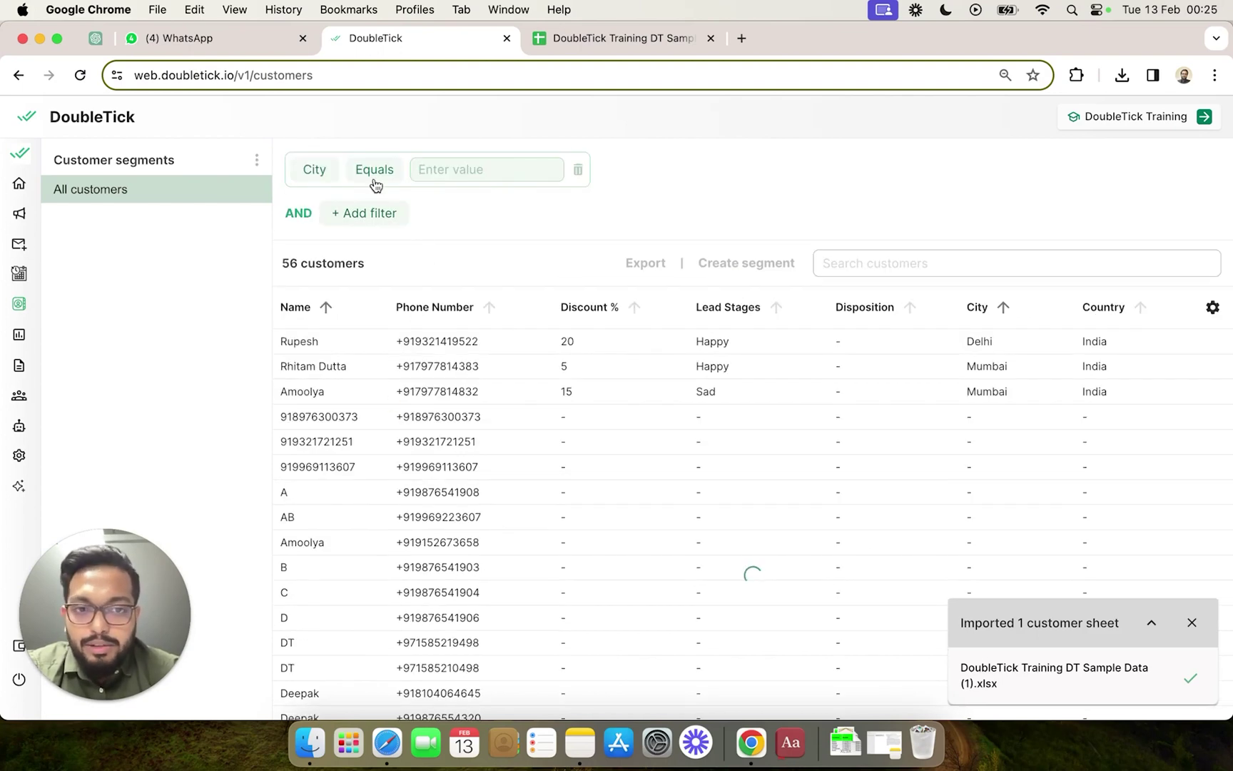
{"action": "left_click", "coordinate": [503, 176]}
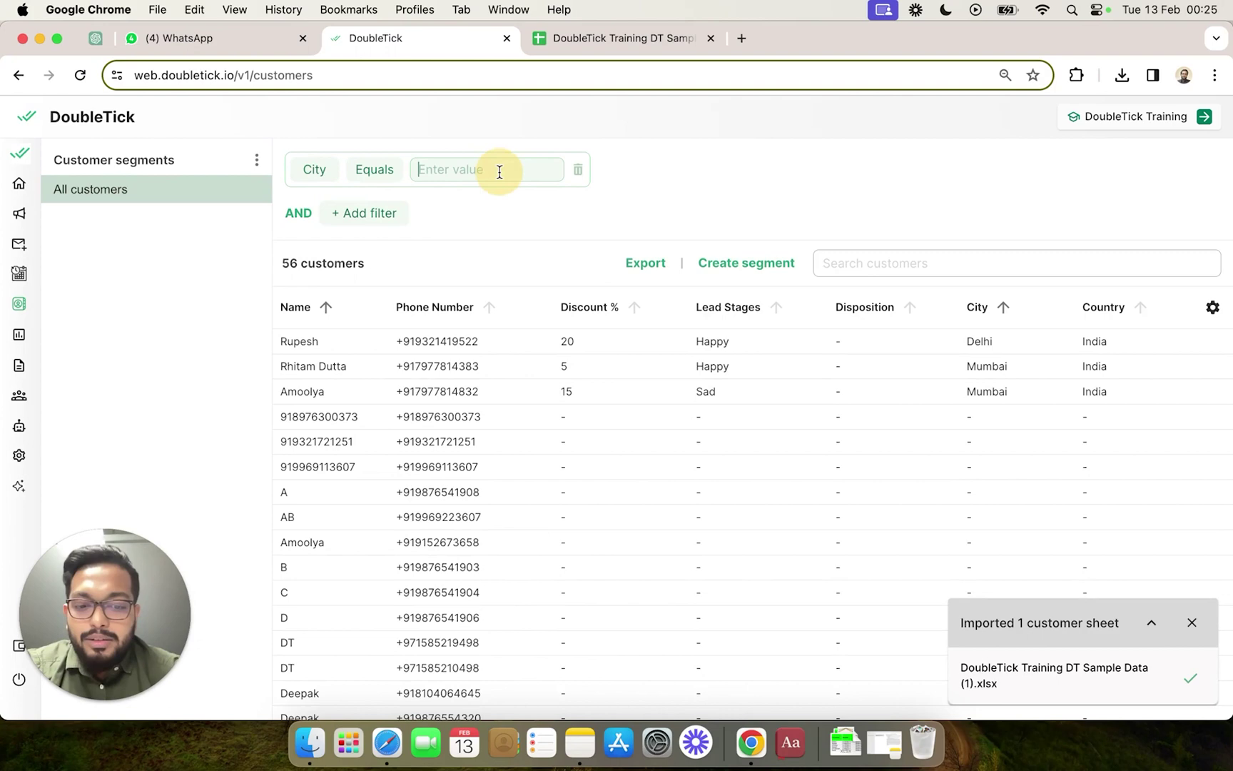
{"action": "type", "text": "Mumbai"}
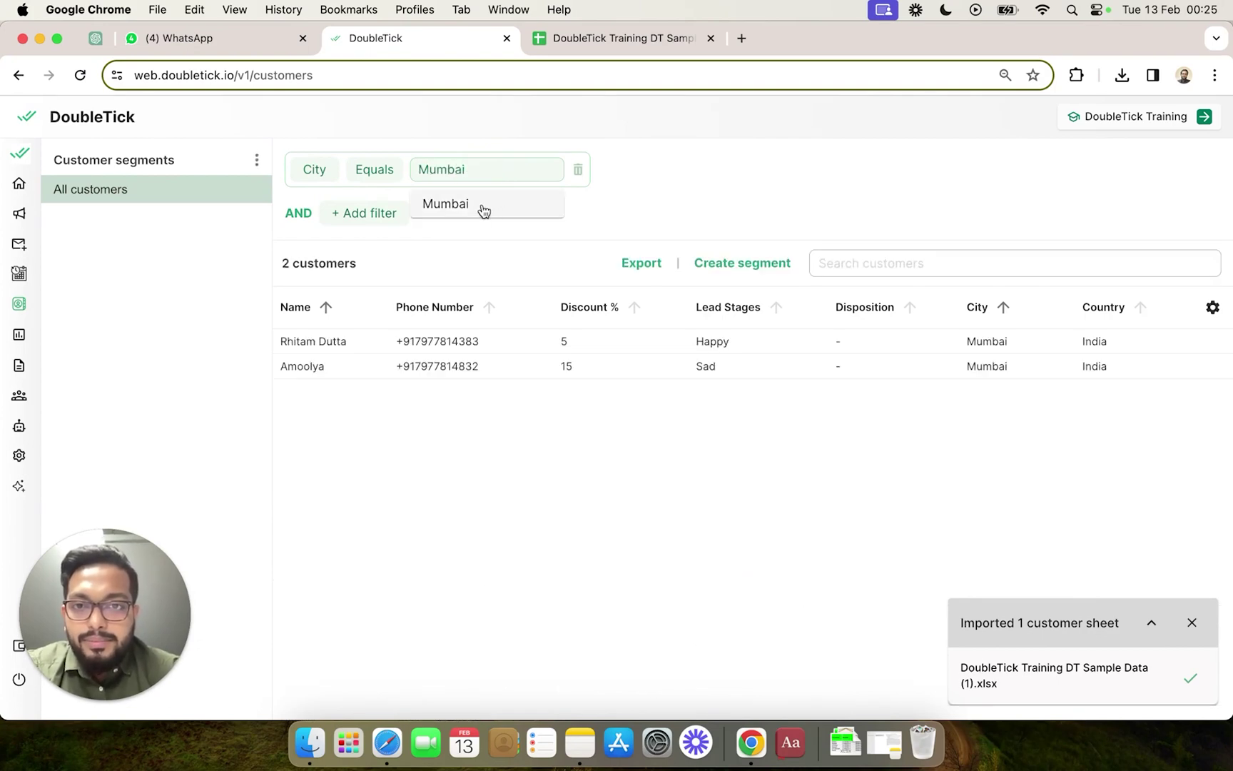
{"action": "left_click", "coordinate": [482, 207]}
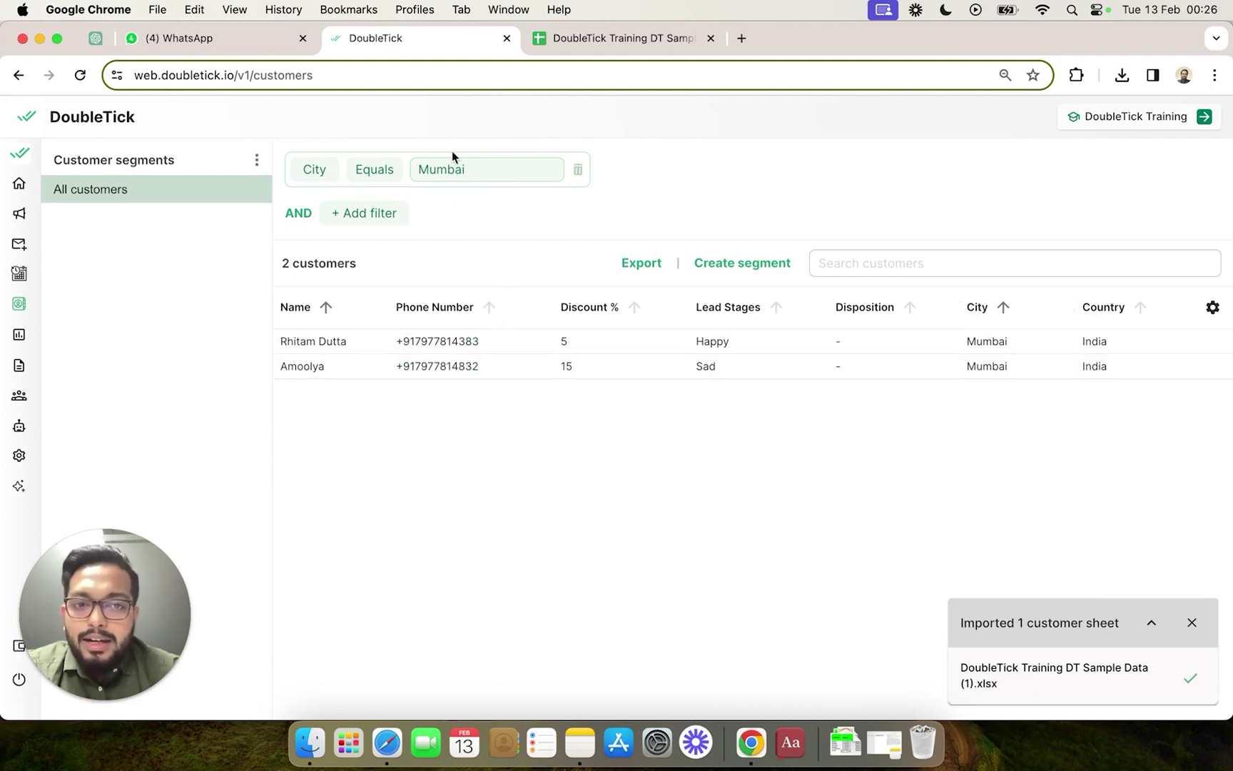
Add a second filter condition where Payment Status equals Paid.
{"action": "left_click", "coordinate": [377, 216]}
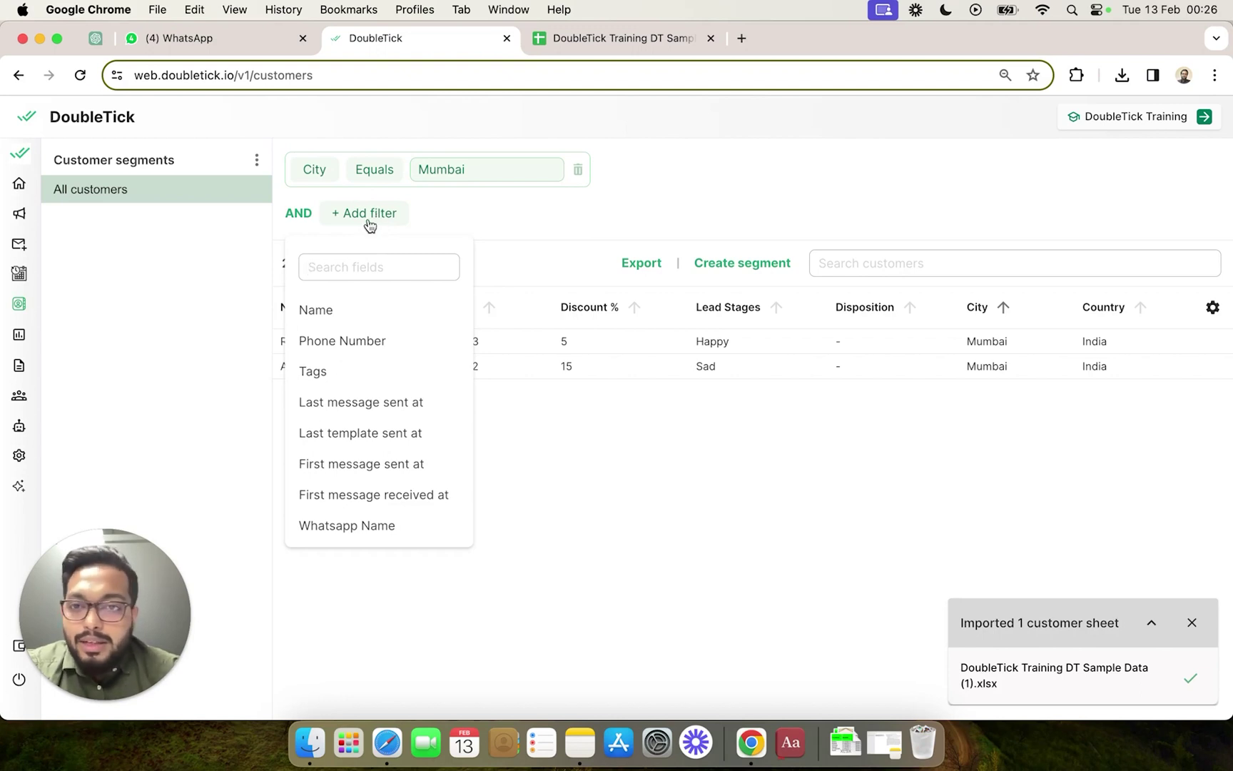
{"action": "left_click", "coordinate": [374, 272]}
{"action": "type", "text": "pay"}
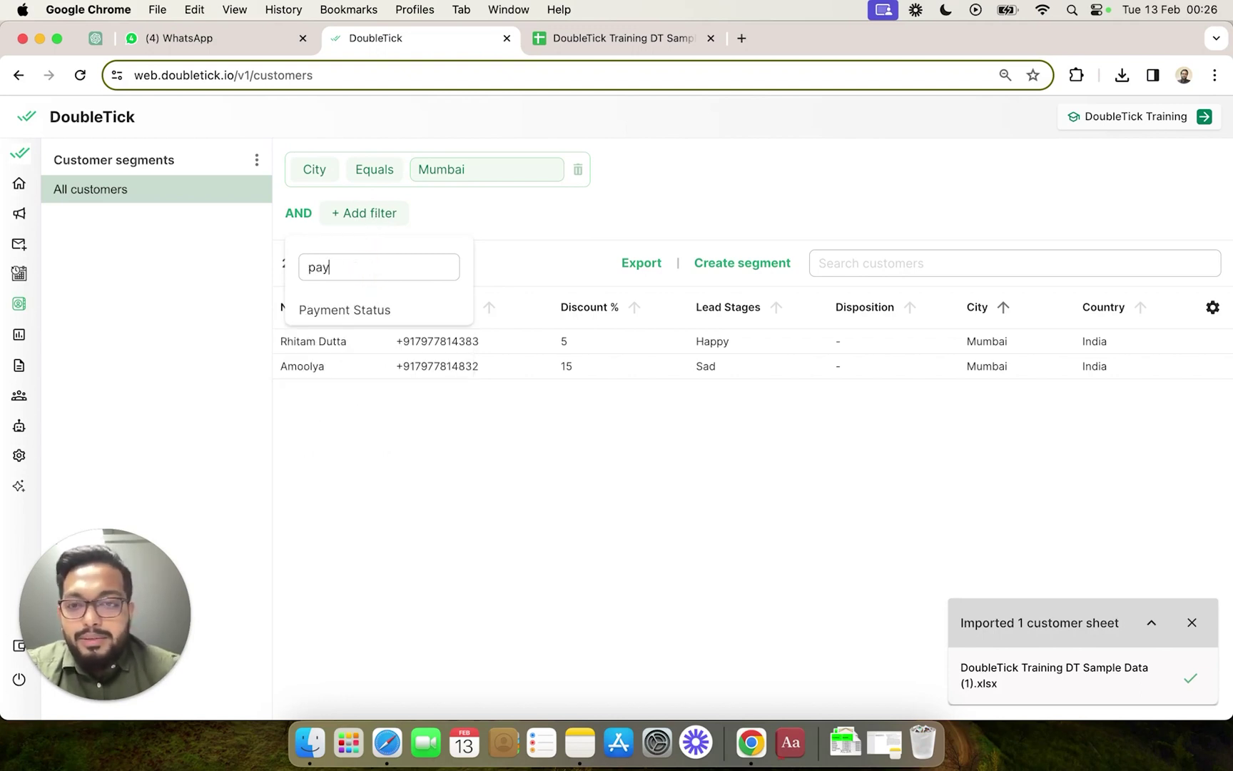
{"action": "left_click", "coordinate": [404, 312]}
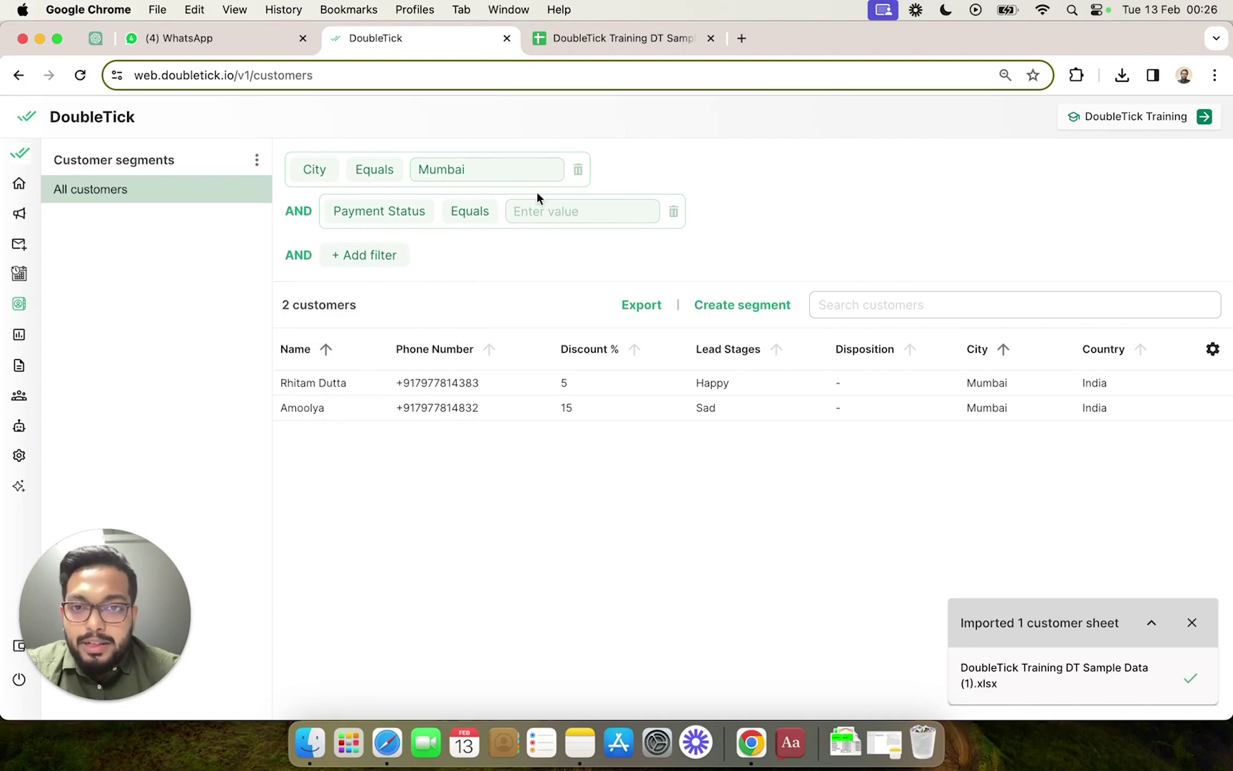
{"action": "type", "text": "Paid"}
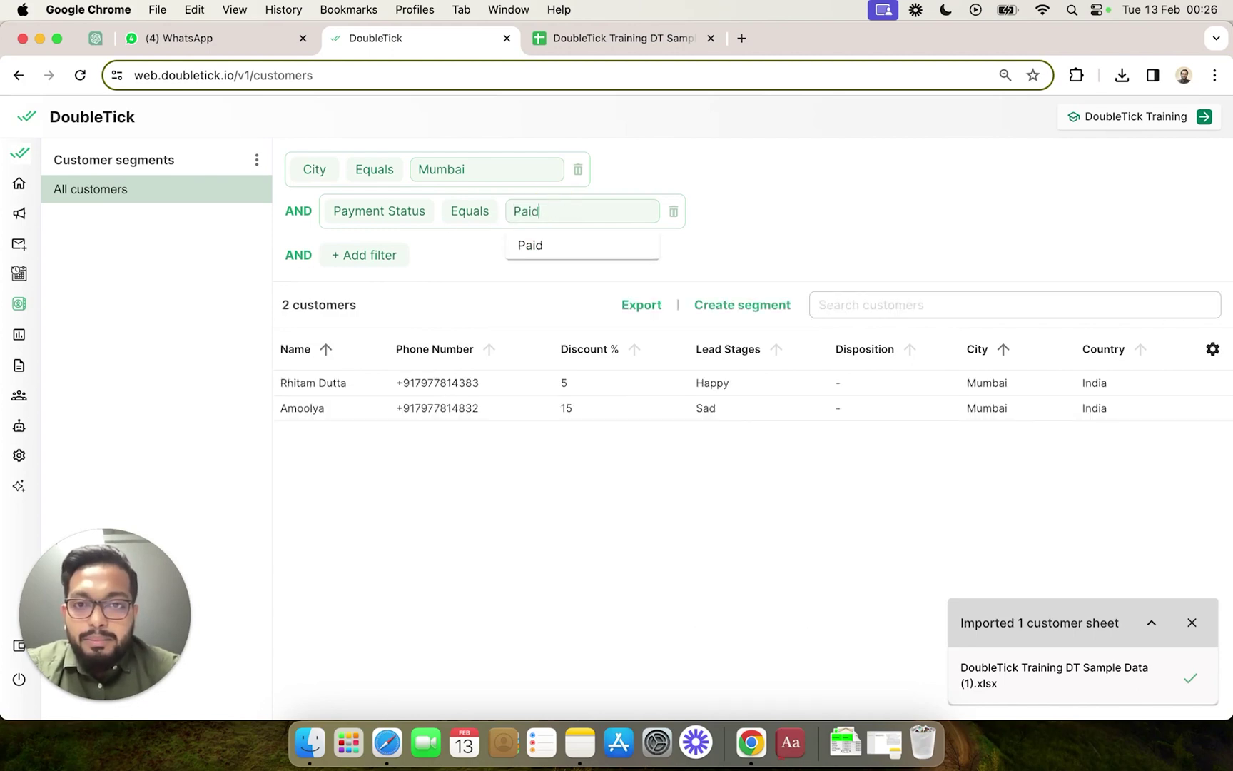
{"action": "left_click", "coordinate": [559, 247]}
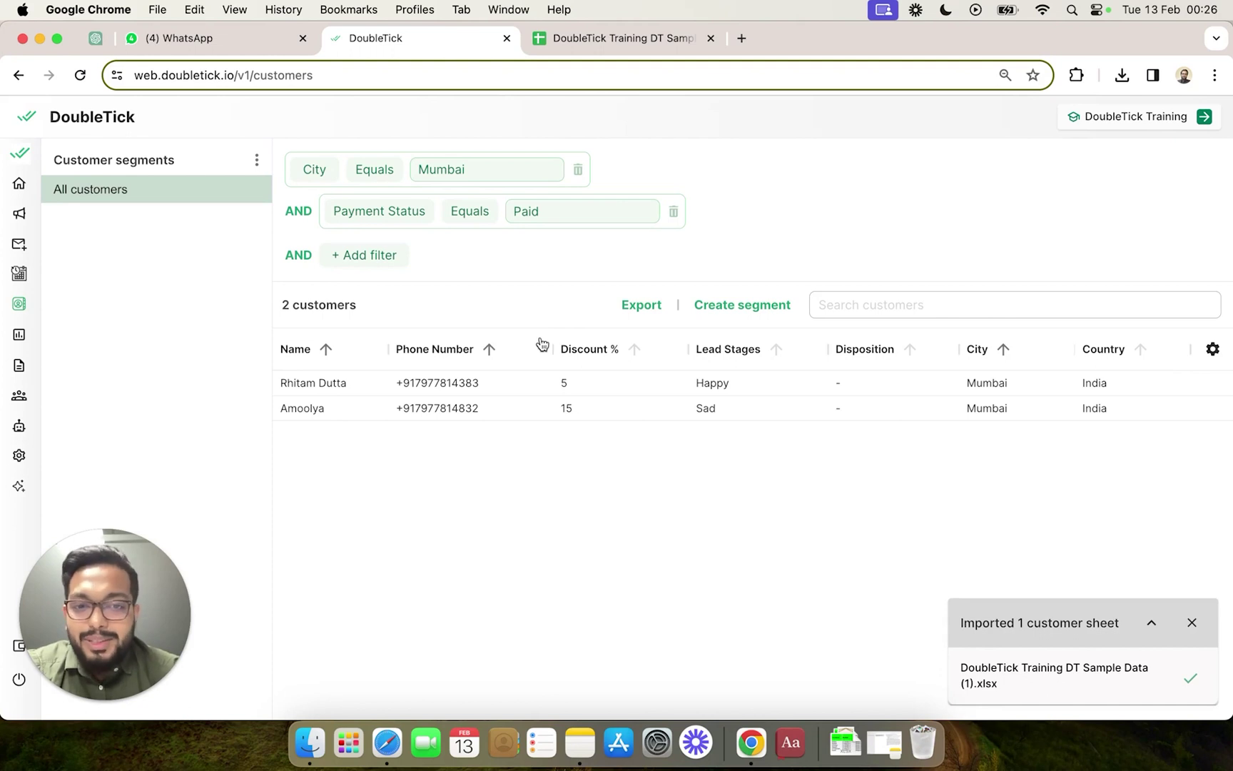
Create a segment named "Paid Mumbai Customers" from the filtered customers, without a description or dynamic population, and open it.
{"action": "left_click", "coordinate": [732, 308]}
{"action": "left_click", "coordinate": [712, 305]}
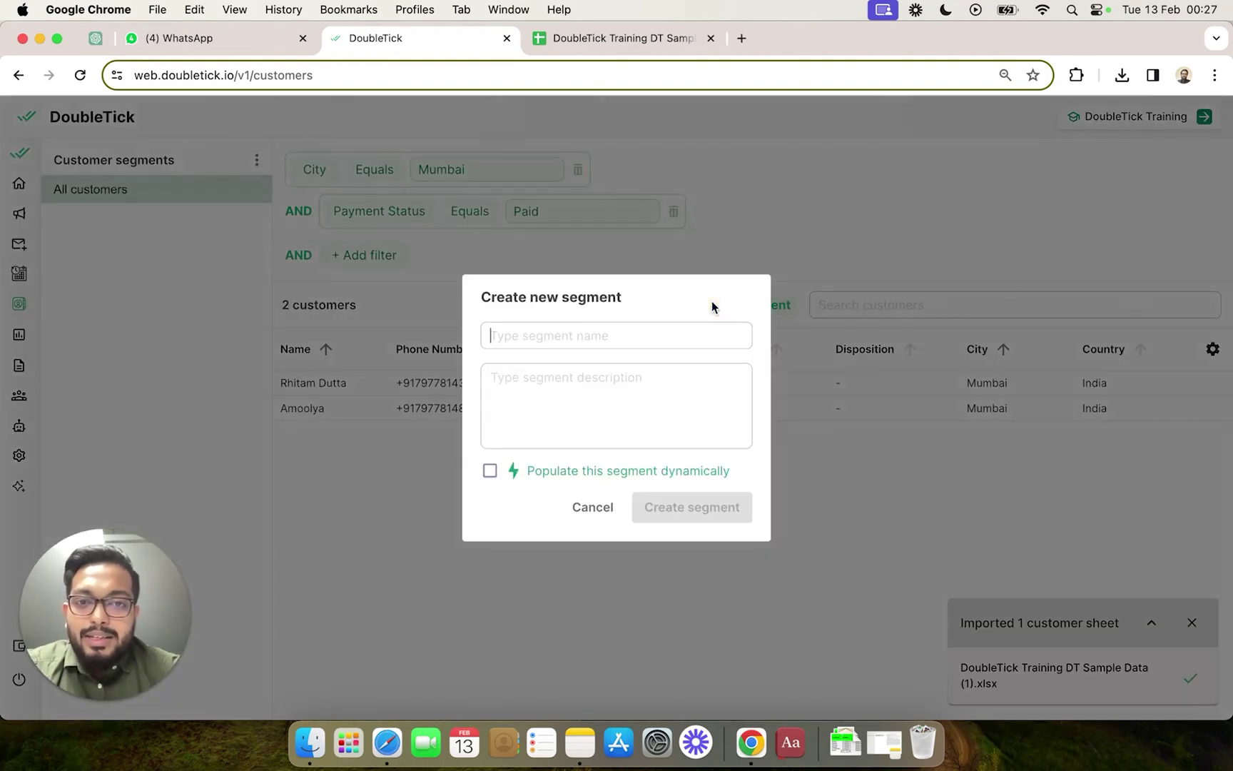
{"action": "left_click", "coordinate": [568, 335]}
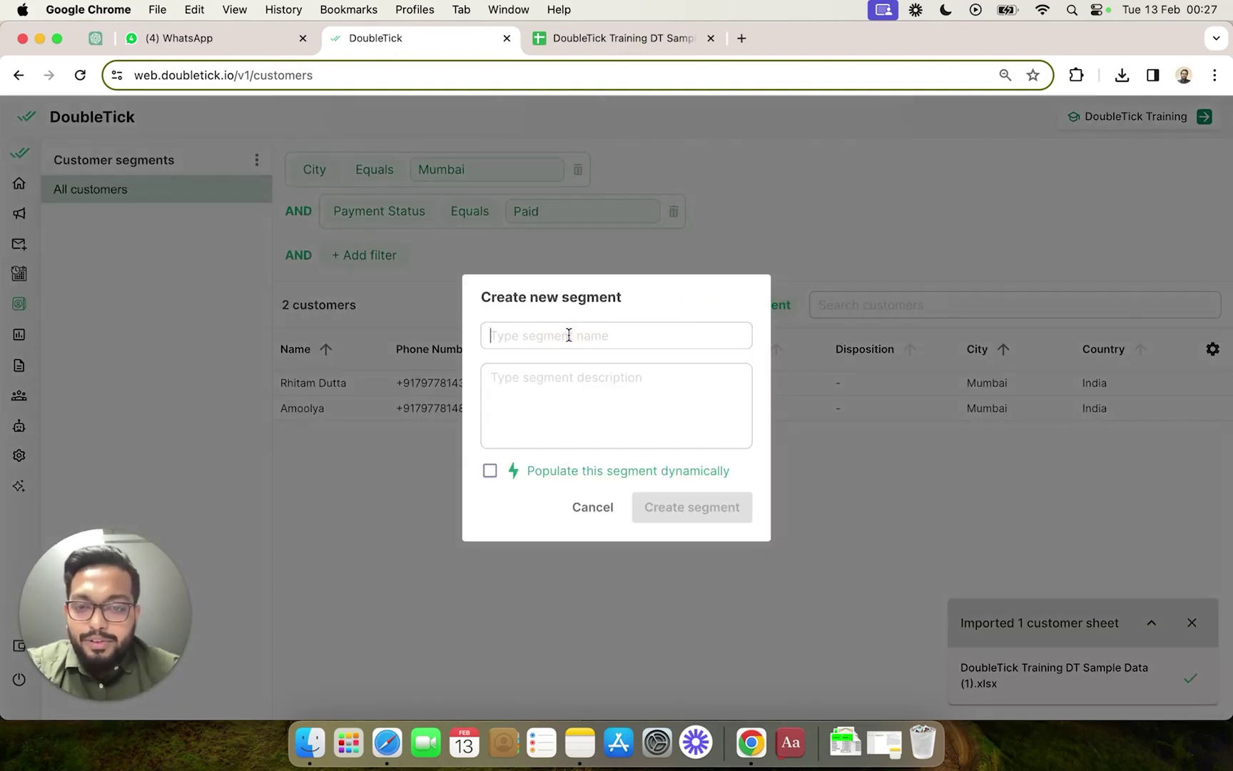
{"action": "type", "text": "P"}
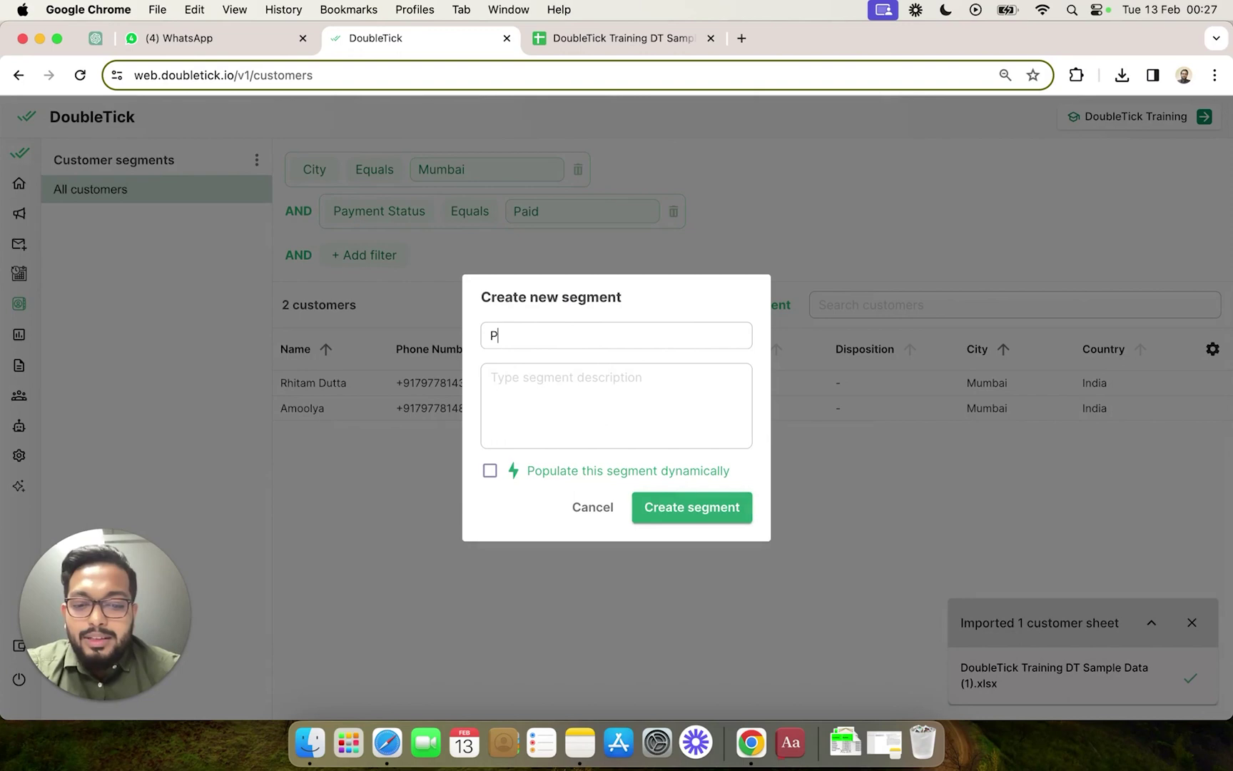
{"action": "type", "text": "aid M"}
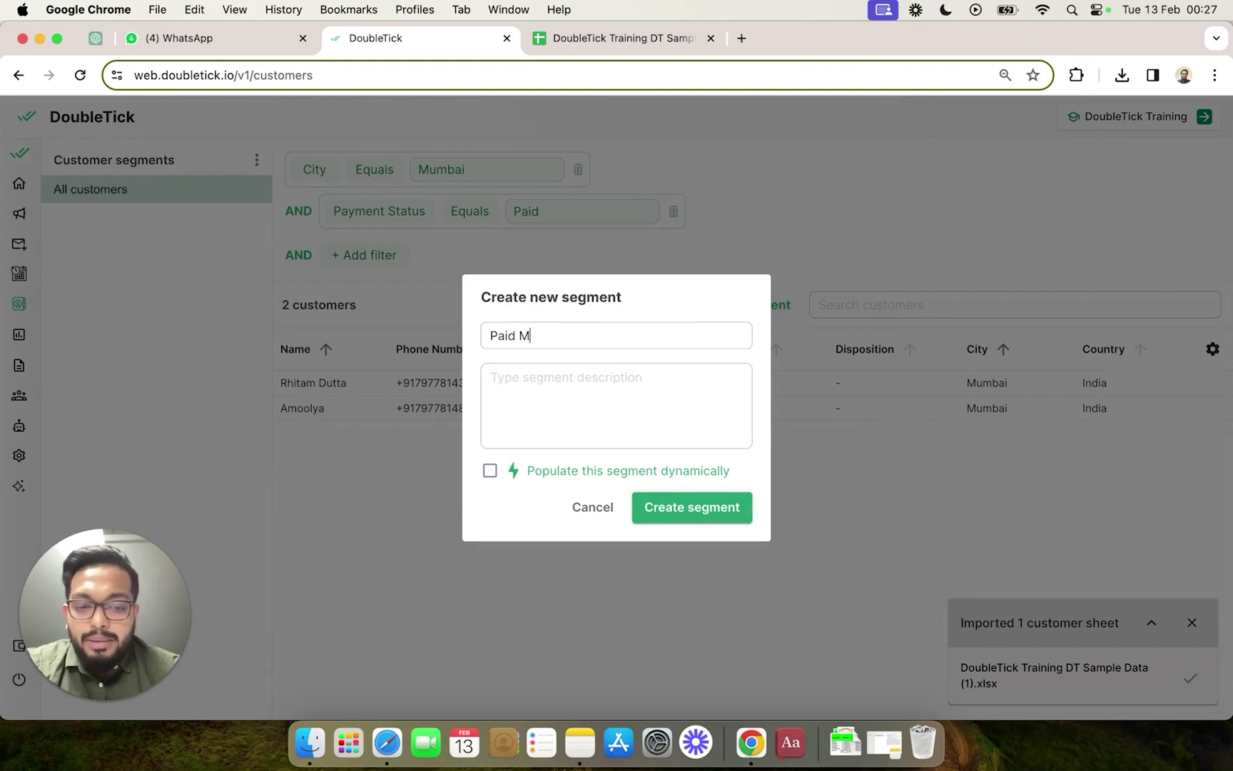
{"action": "type", "text": "umbai Cusr"}
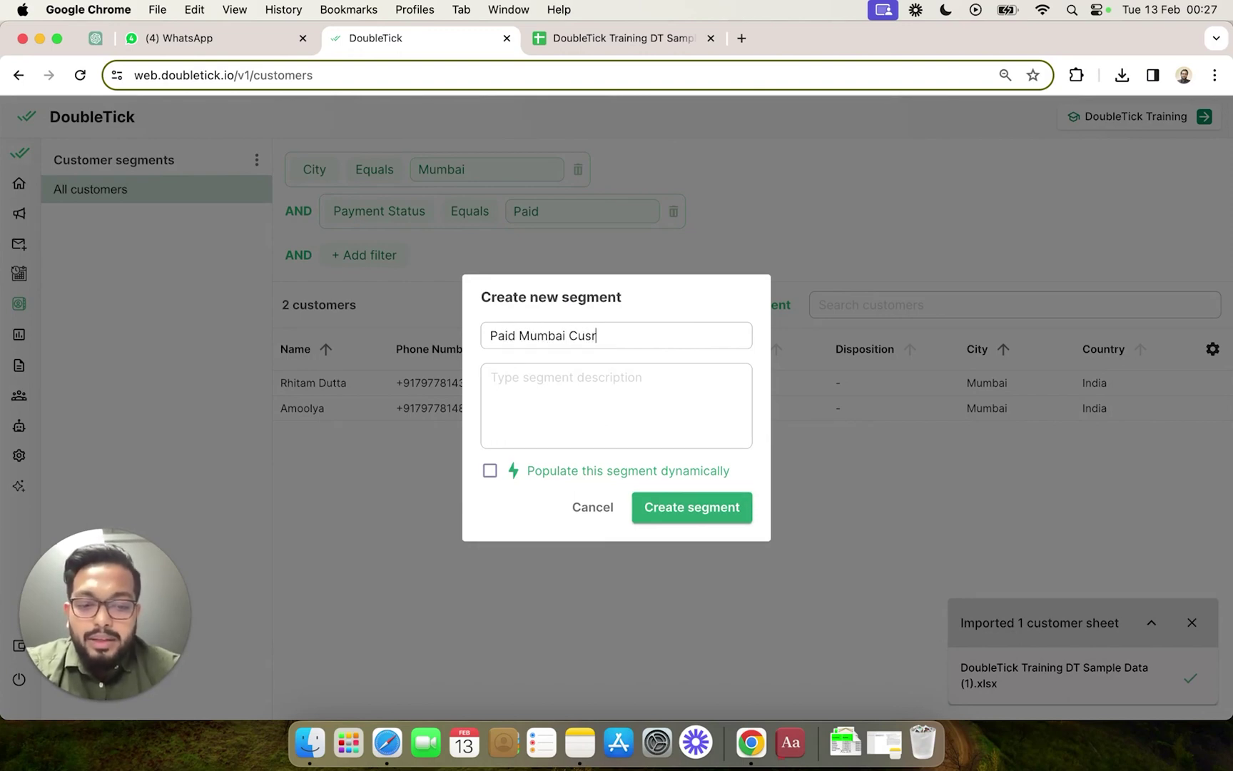
{"action": "key", "text": "BackSpace"}
{"action": "type", "text": "tomers"}
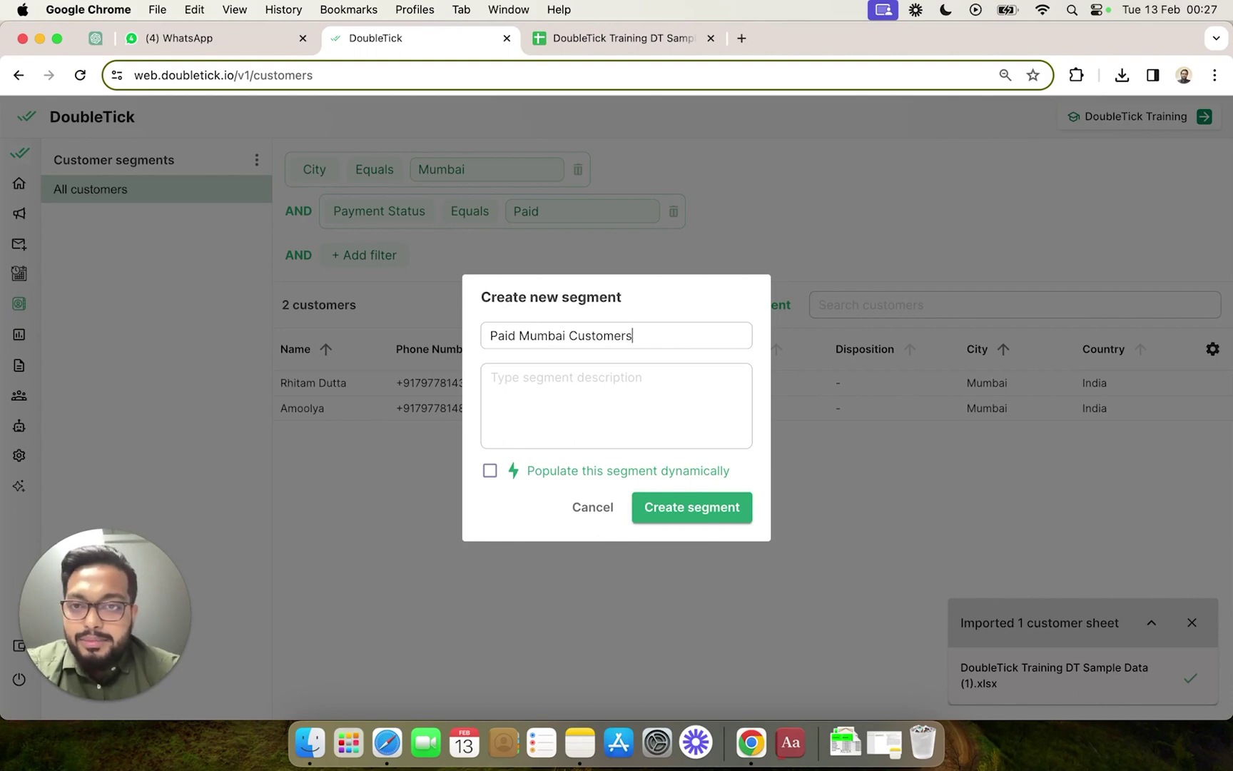
{"action": "left_click", "coordinate": [563, 407]}
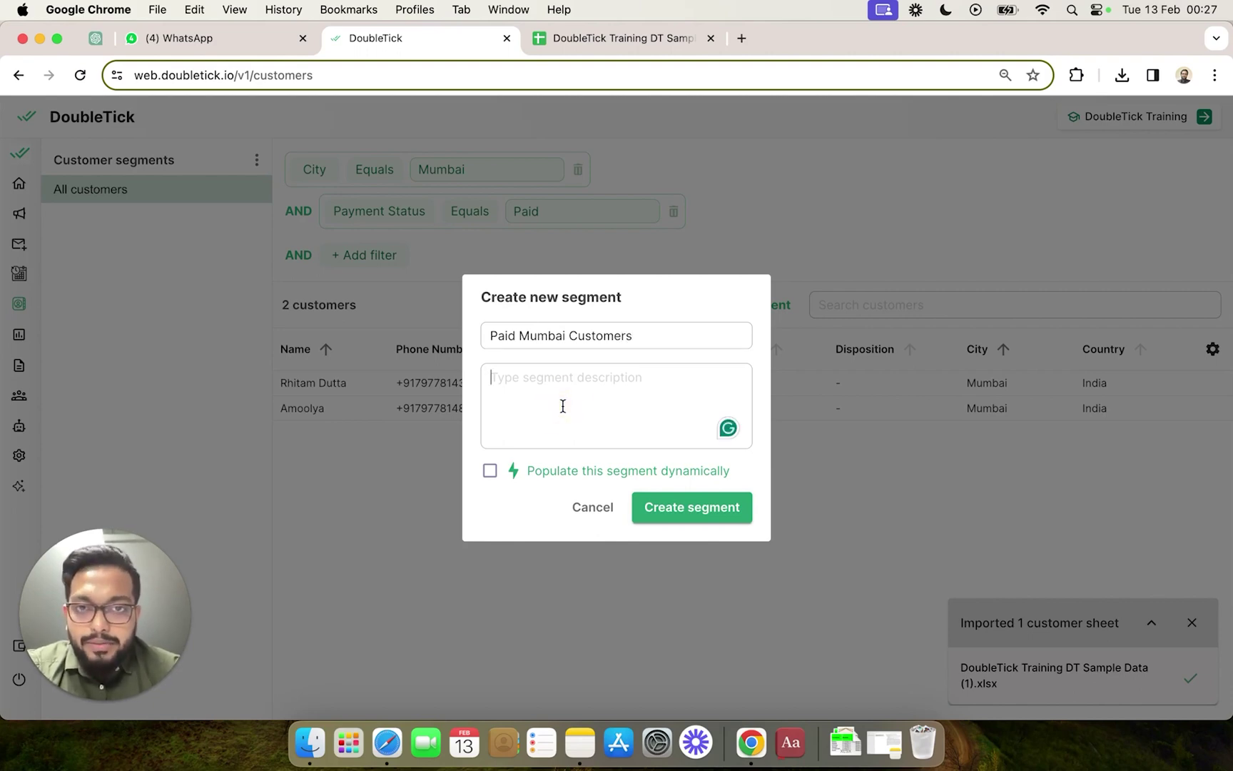
{"action": "left_click", "coordinate": [665, 508]}
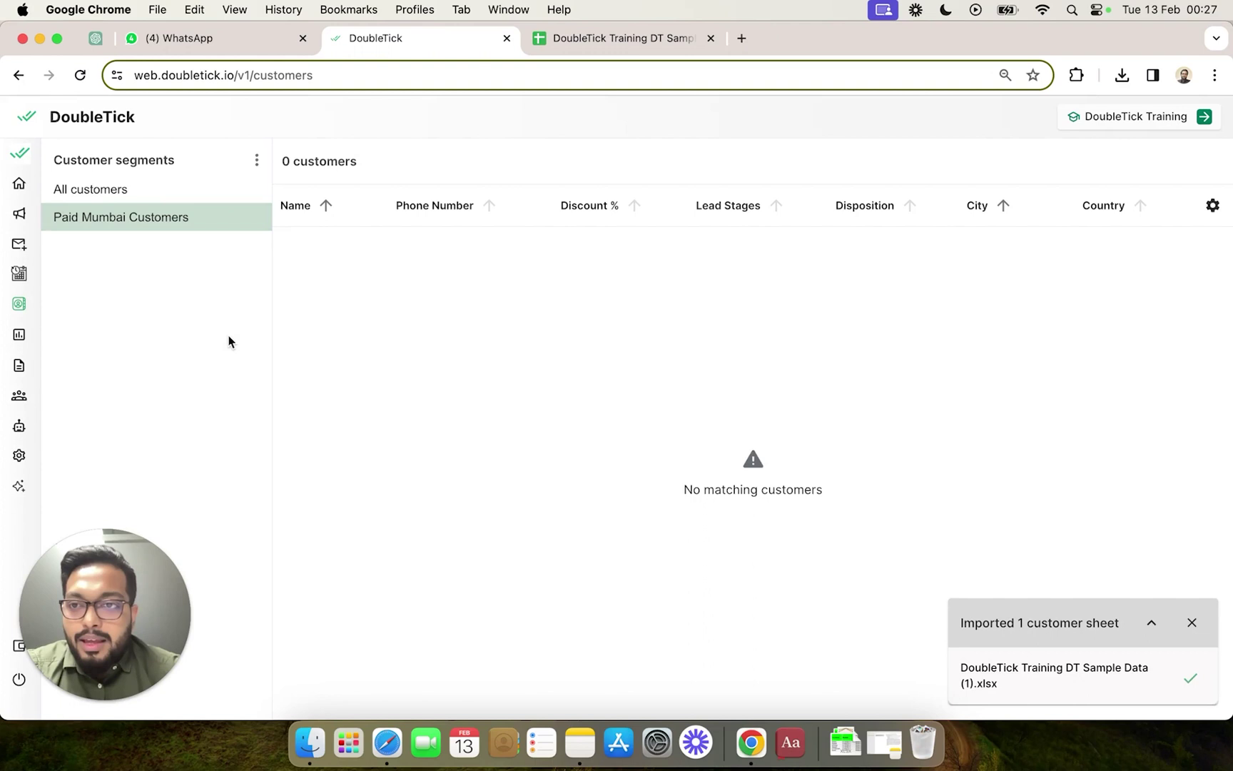
{"action": "left_click", "coordinate": [98, 227]}
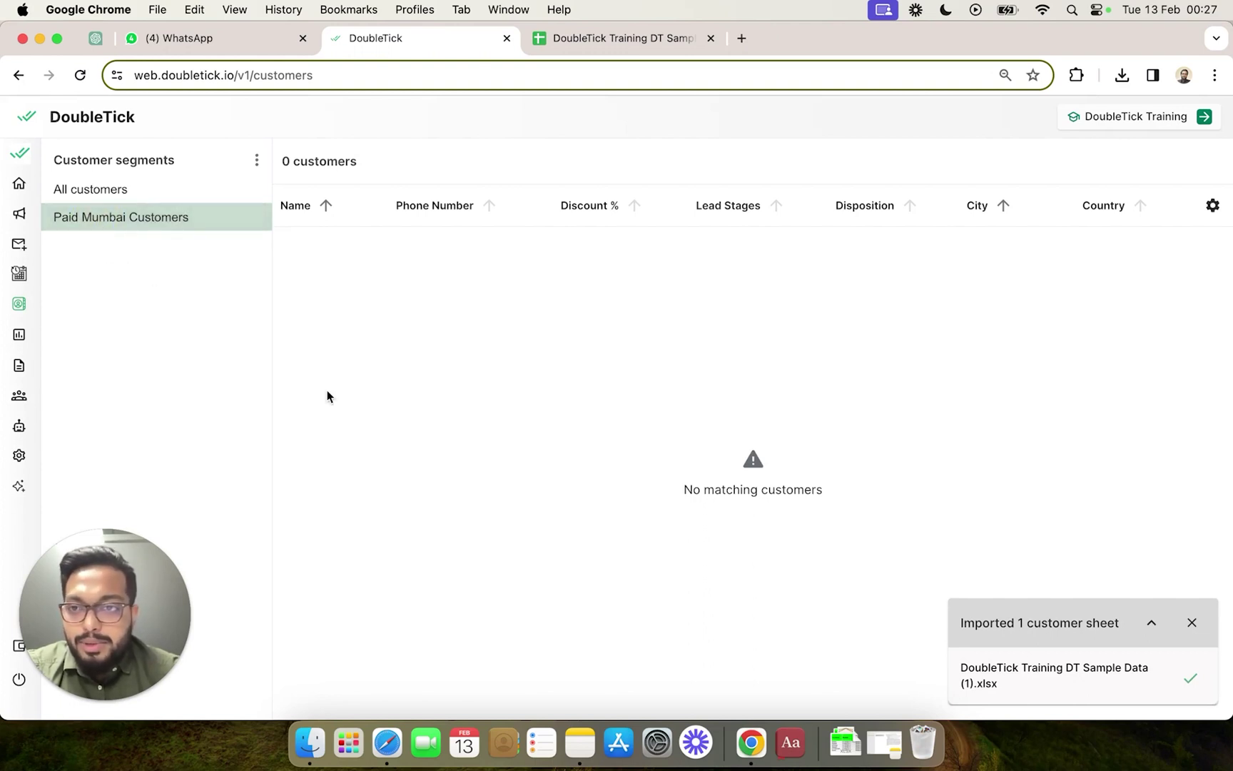
Open the "Paid Mumbai Customers" broadcast list to view its members.
{"action": "mouse_move", "coordinate": [18, 242]}
{"action": "left_click", "coordinate": [72, 220]}
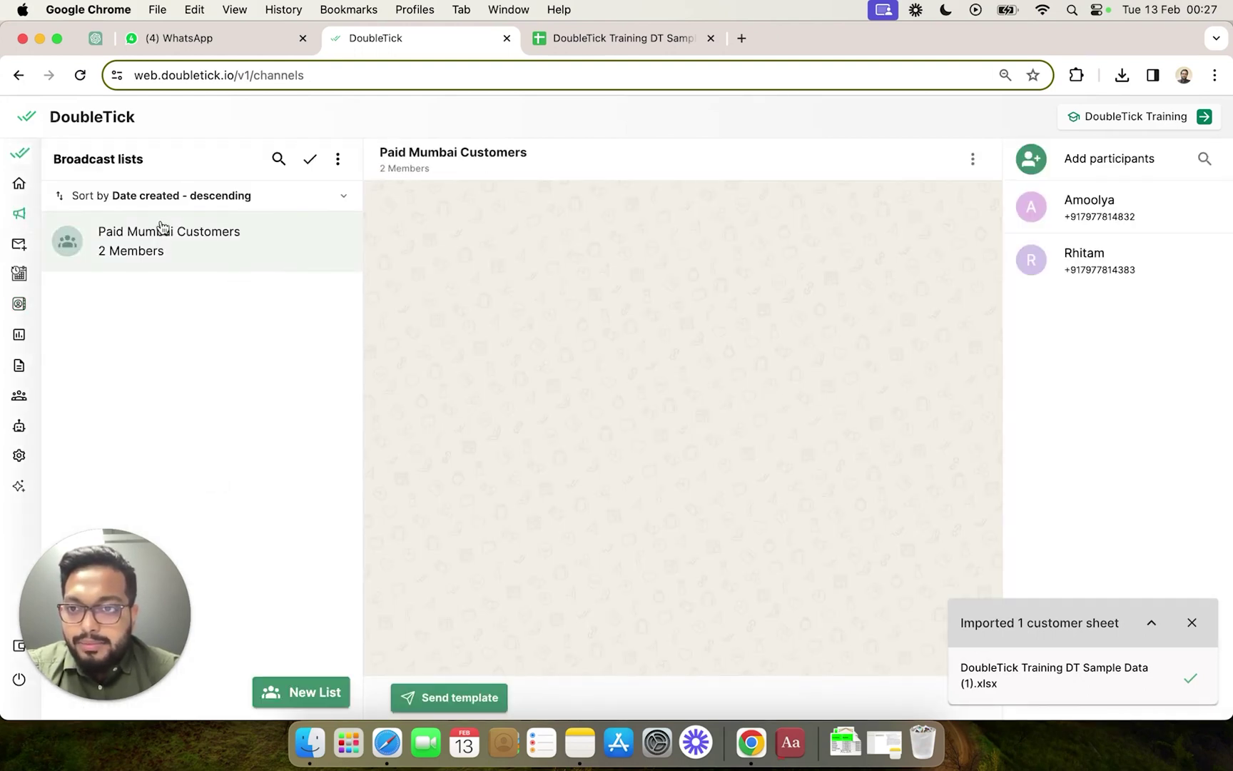
{"action": "left_click", "coordinate": [161, 229]}
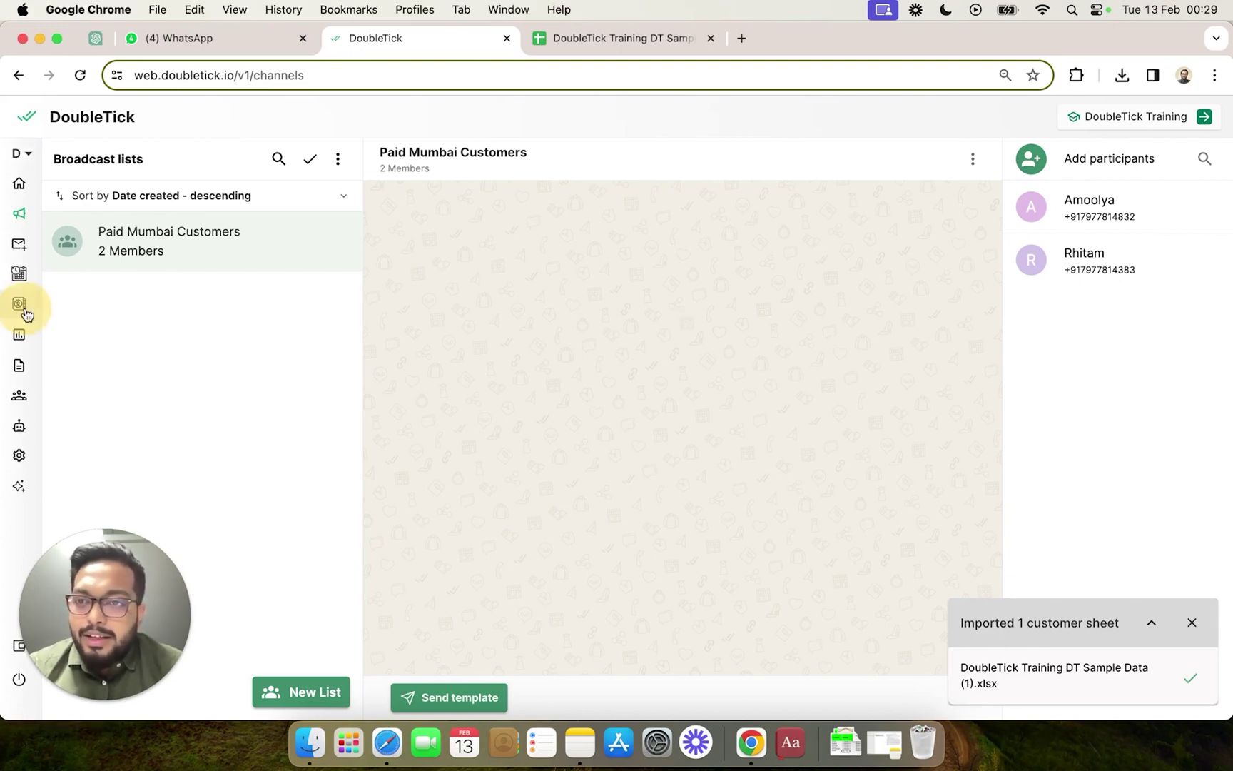
Return to all customers and add a filter where City equals Mumbai.
{"action": "left_click", "coordinate": [66, 303]}
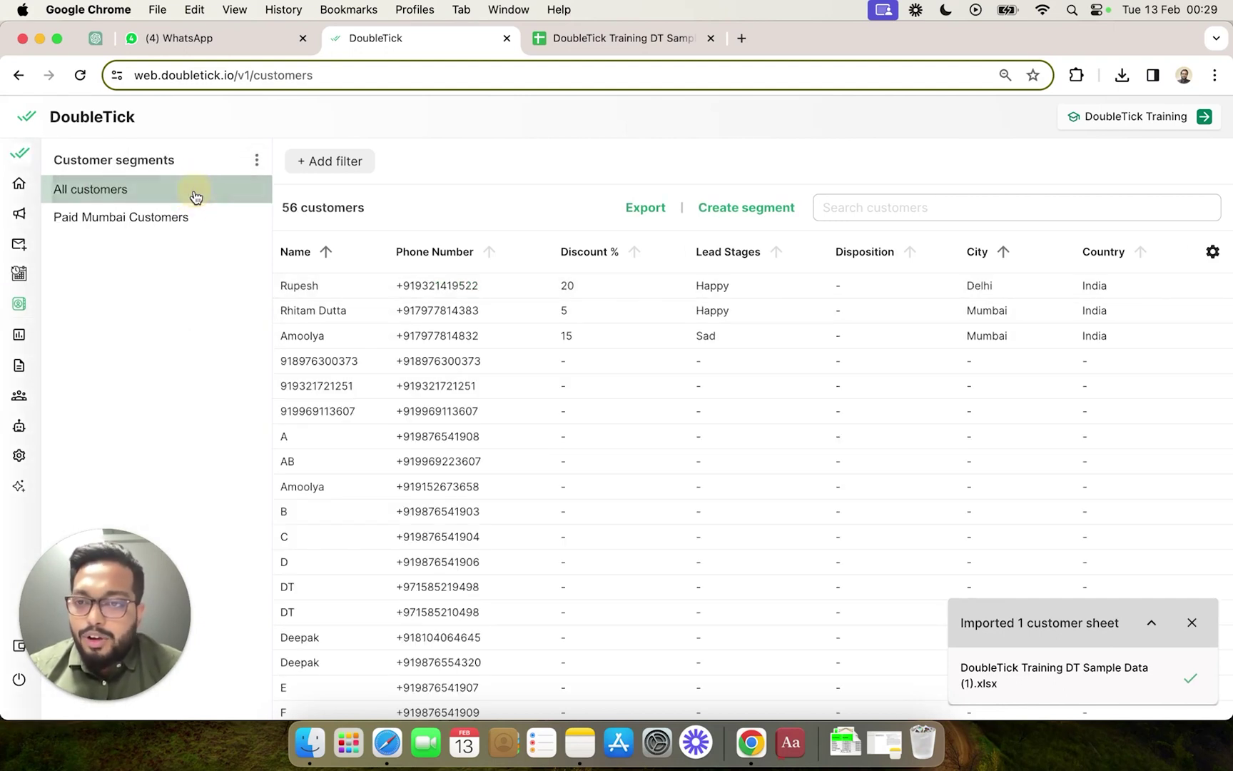
{"action": "left_click", "coordinate": [321, 163]}
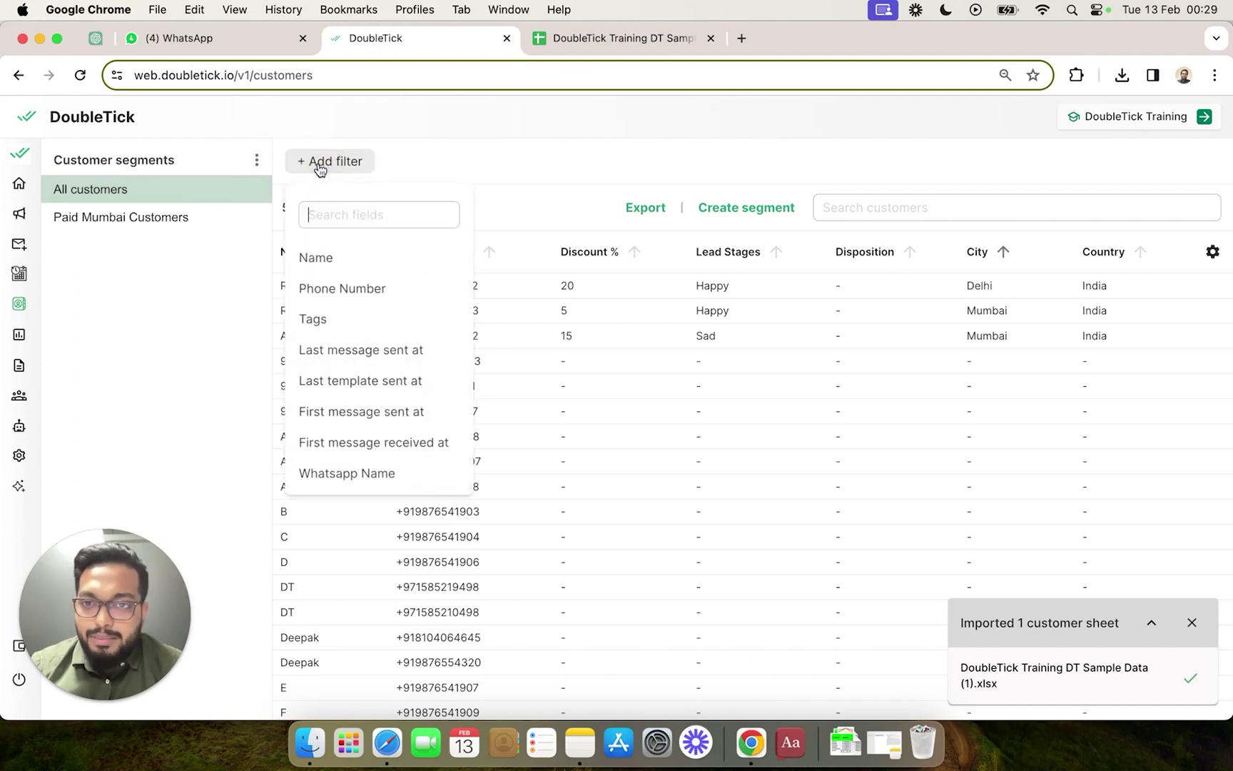
{"action": "left_click", "coordinate": [372, 224]}
{"action": "type", "text": "city"}
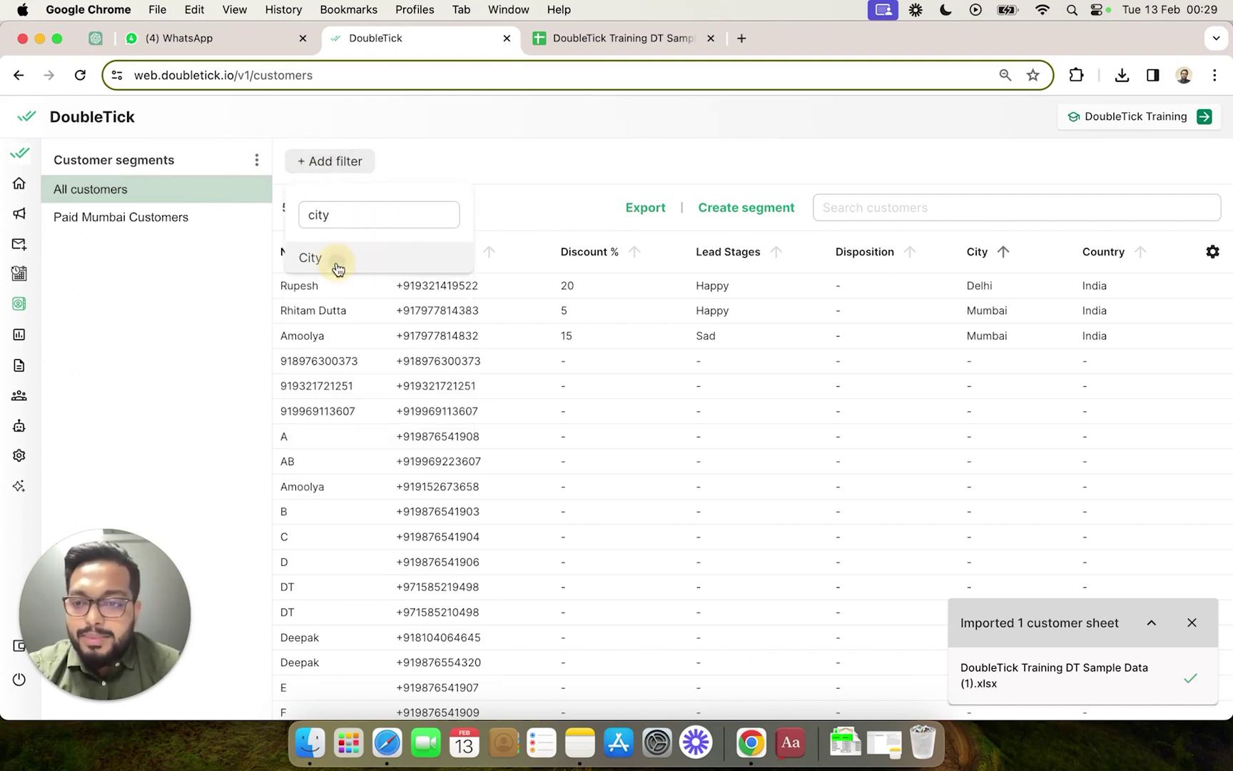
{"action": "left_click", "coordinate": [339, 261]}
{"action": "left_click", "coordinate": [464, 171]}
{"action": "type", "text": "Mumbai"}
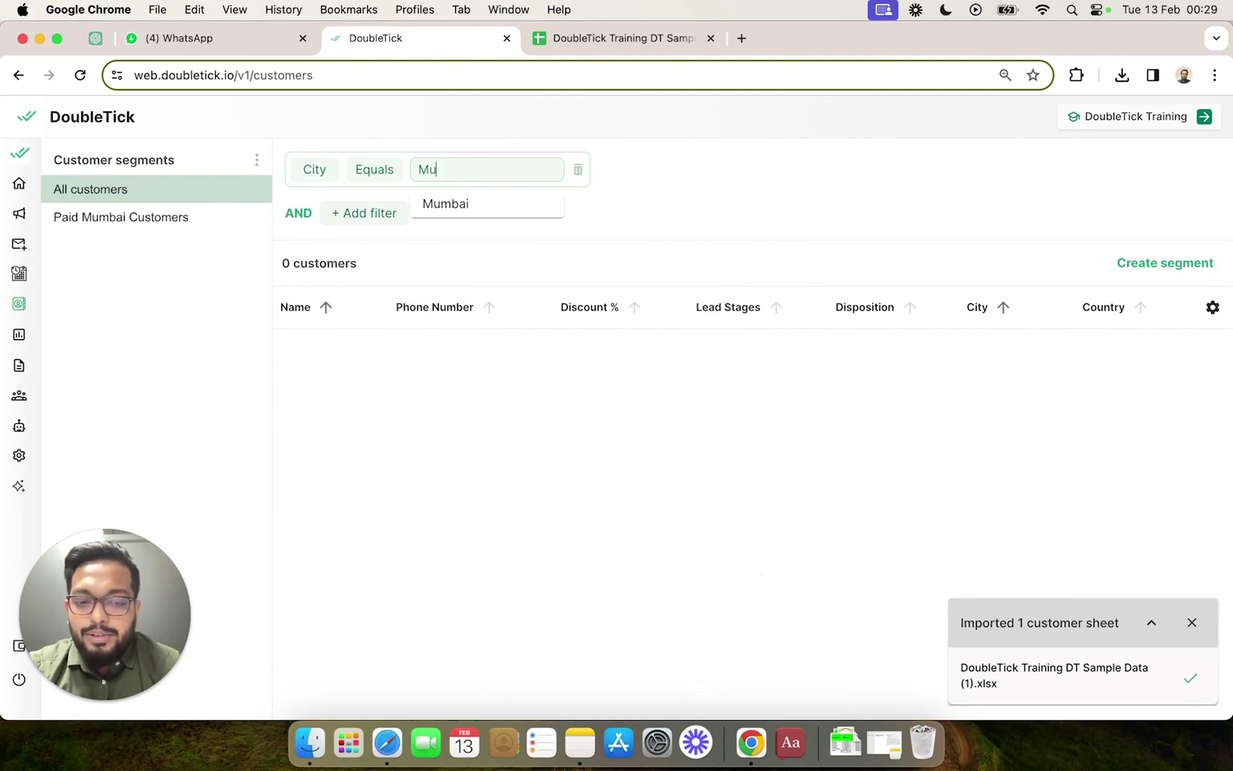
{"action": "left_click", "coordinate": [479, 211]}
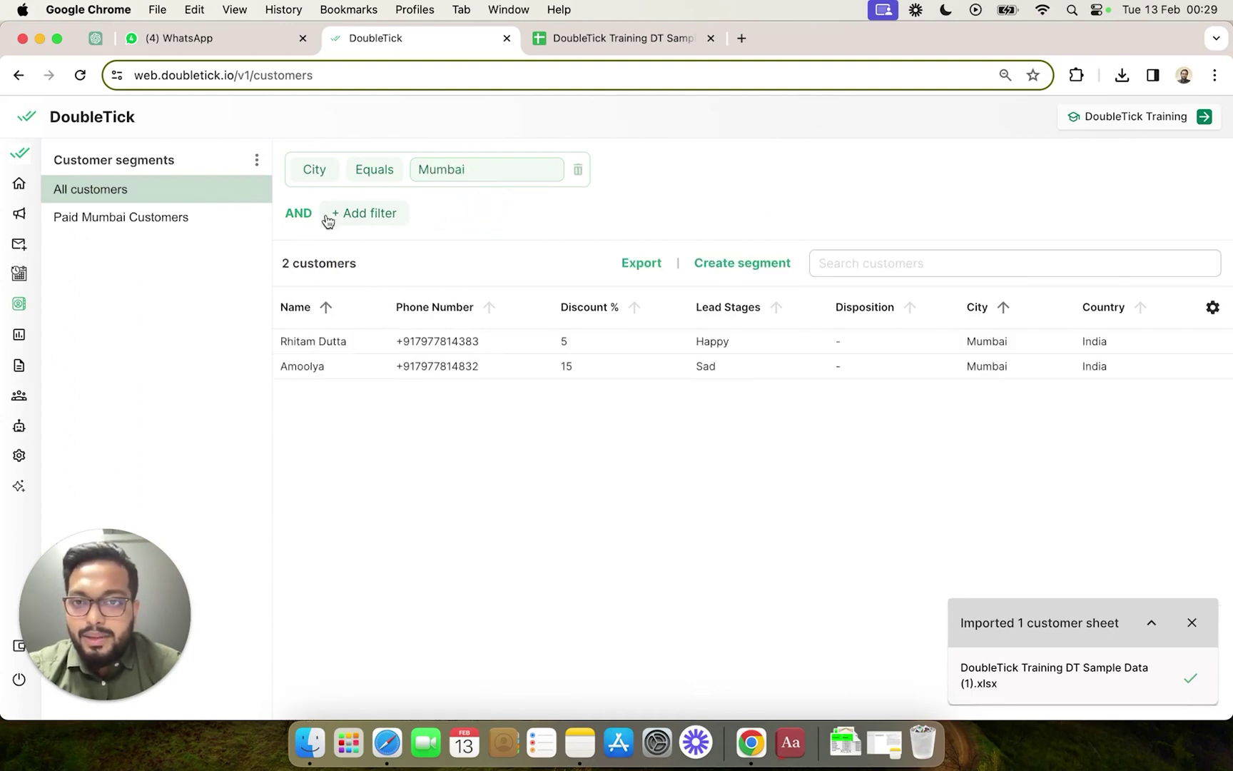
Add a second condition to the customer filter where Payment Status equals Paid.
{"action": "left_click", "coordinate": [376, 223]}
{"action": "left_click", "coordinate": [359, 268]}
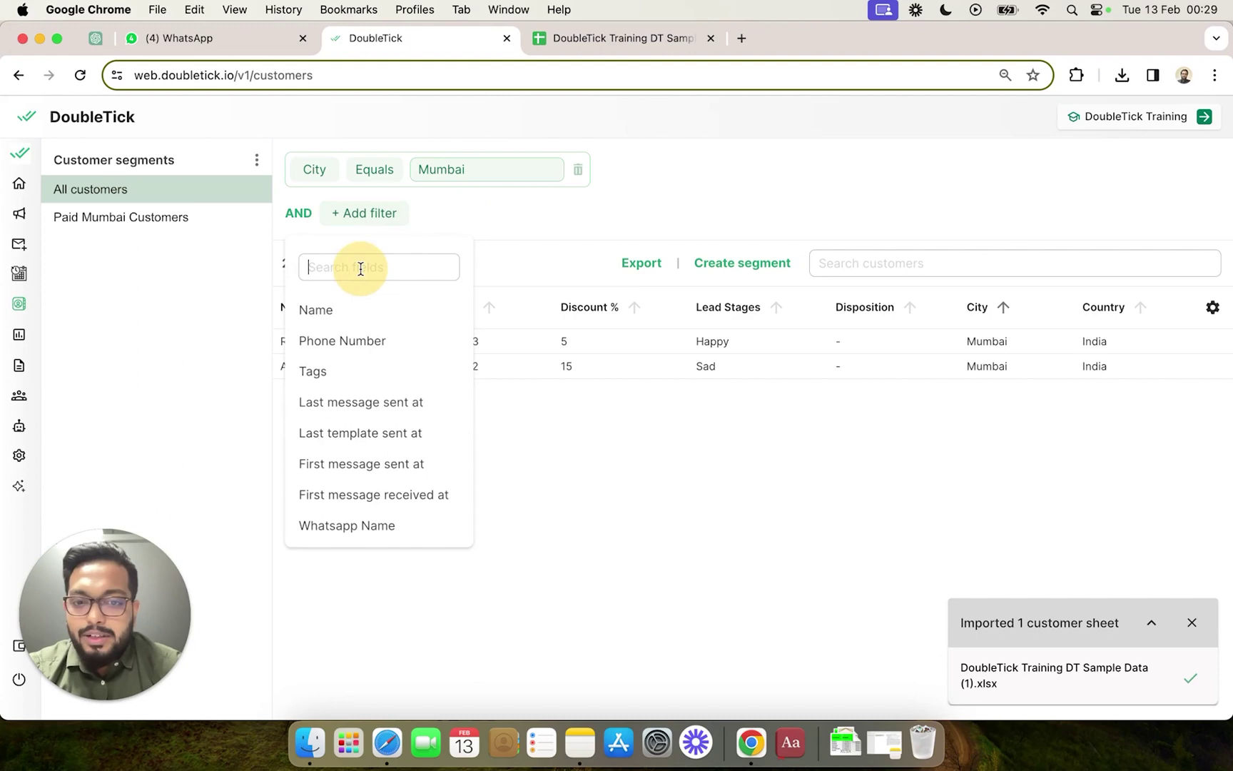
{"action": "type", "text": "paym"}
{"action": "left_click", "coordinate": [386, 317]}
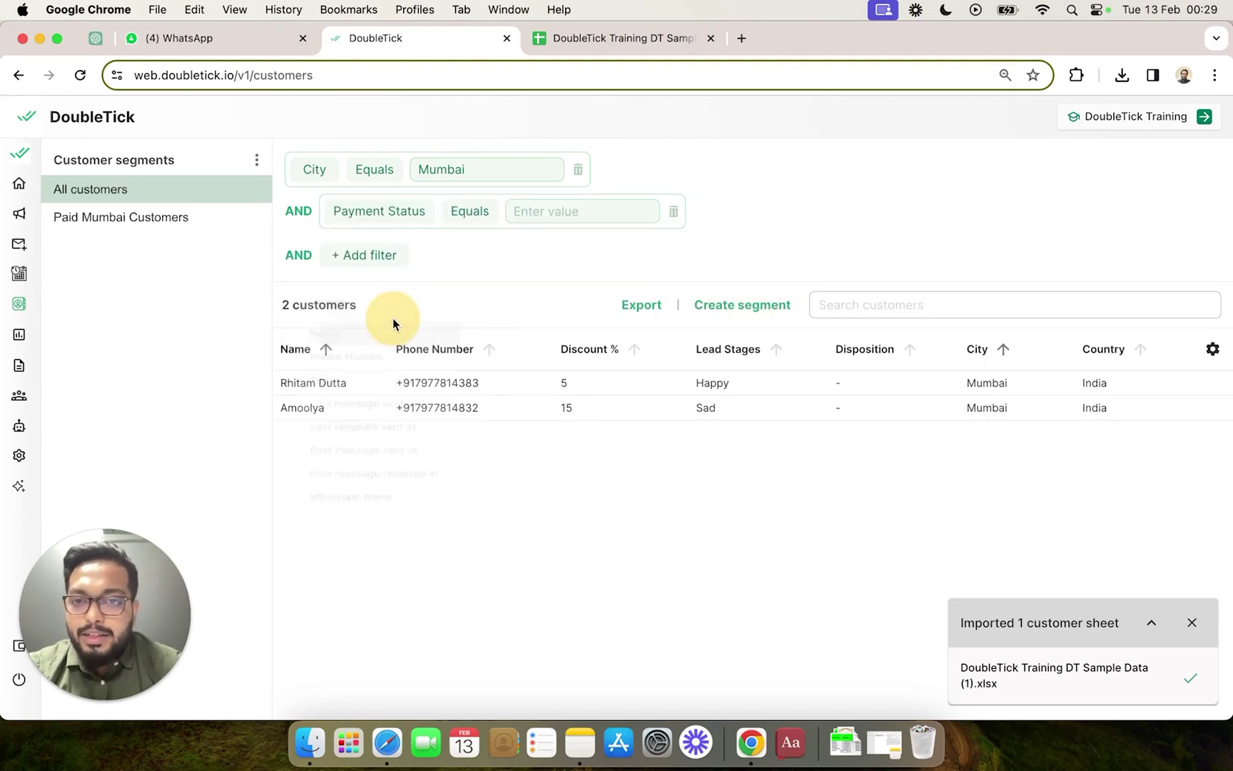
{"action": "left_click", "coordinate": [553, 212]}
{"action": "type", "text": "Pa"}
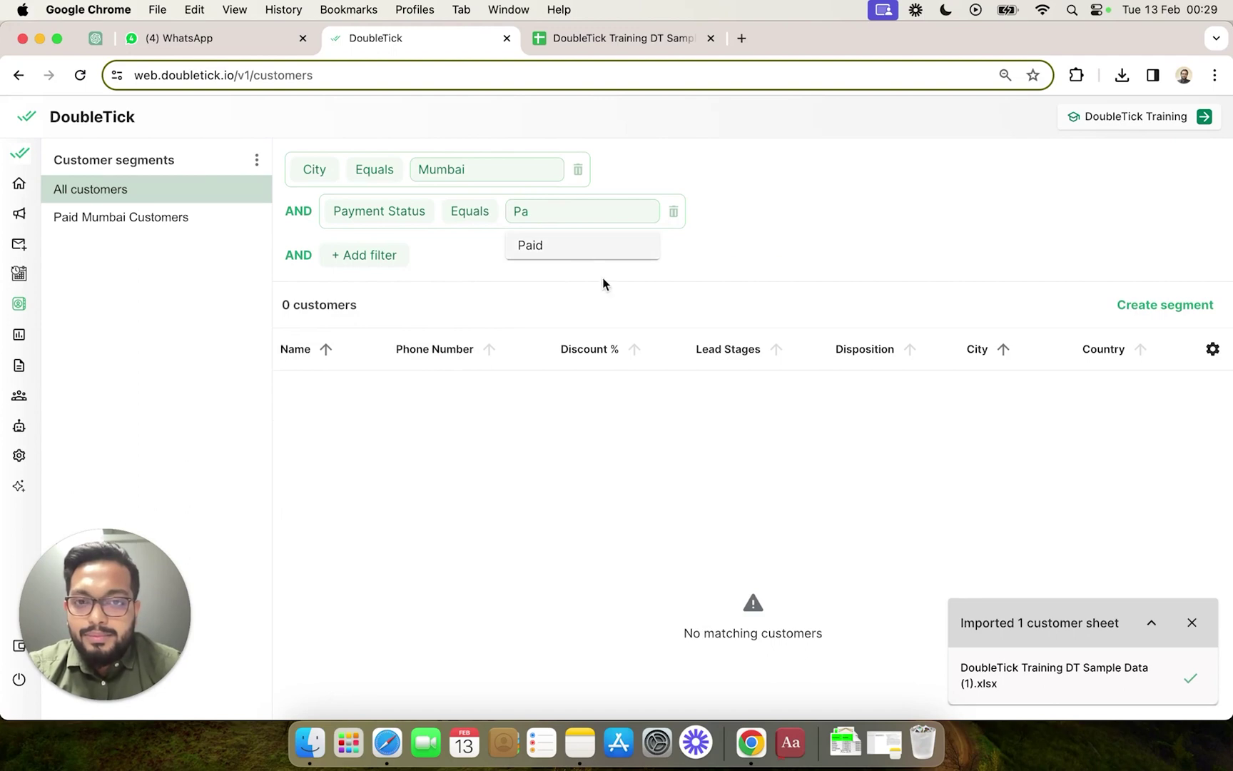
{"action": "left_click", "coordinate": [563, 249]}
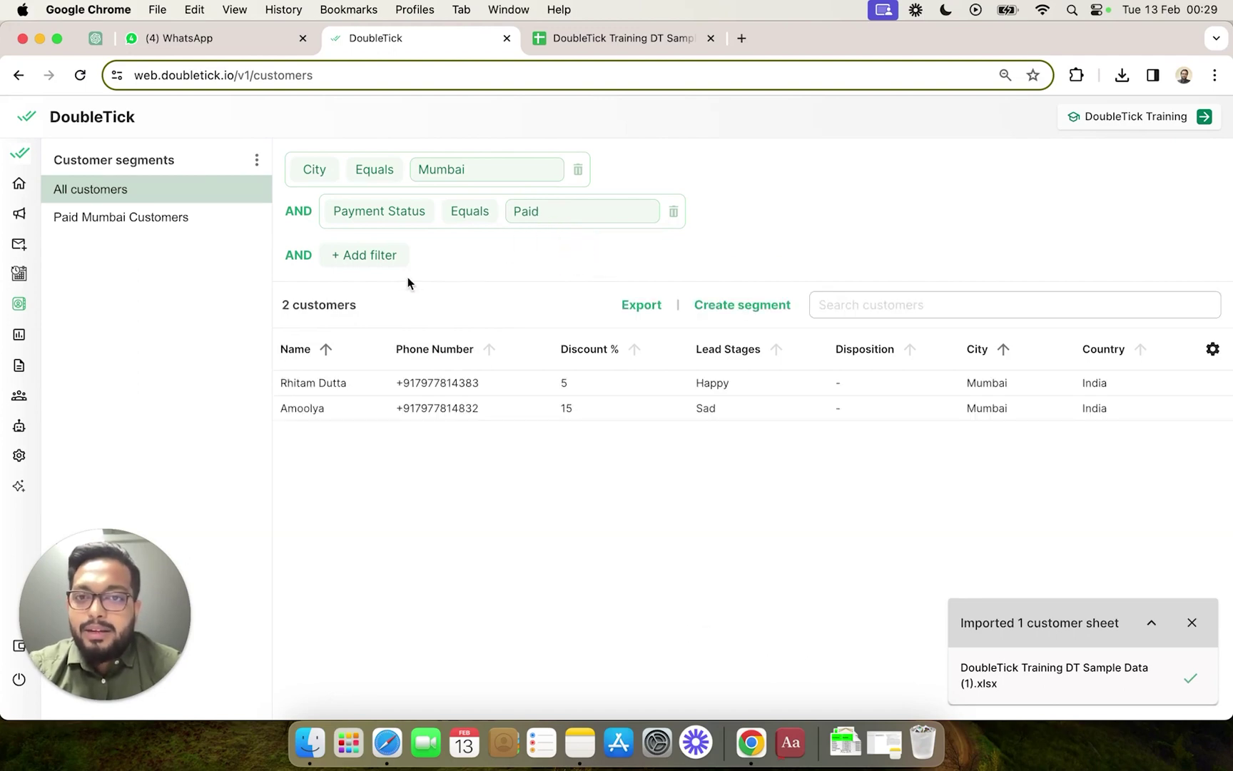
Fill in a new segment named "Paid Mumbai Customers" with dynamic population enabled, and cancel it without creating it.
{"action": "left_click", "coordinate": [763, 308]}
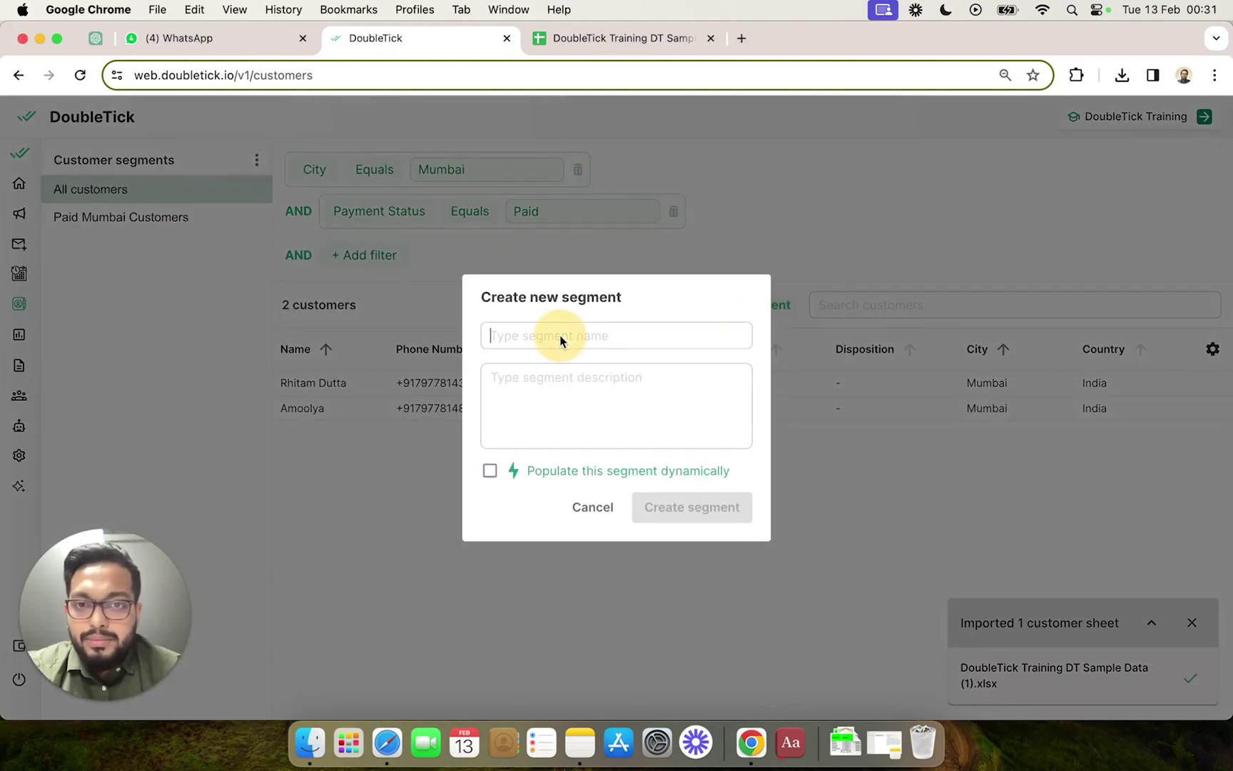
{"action": "left_click", "coordinate": [553, 335]}
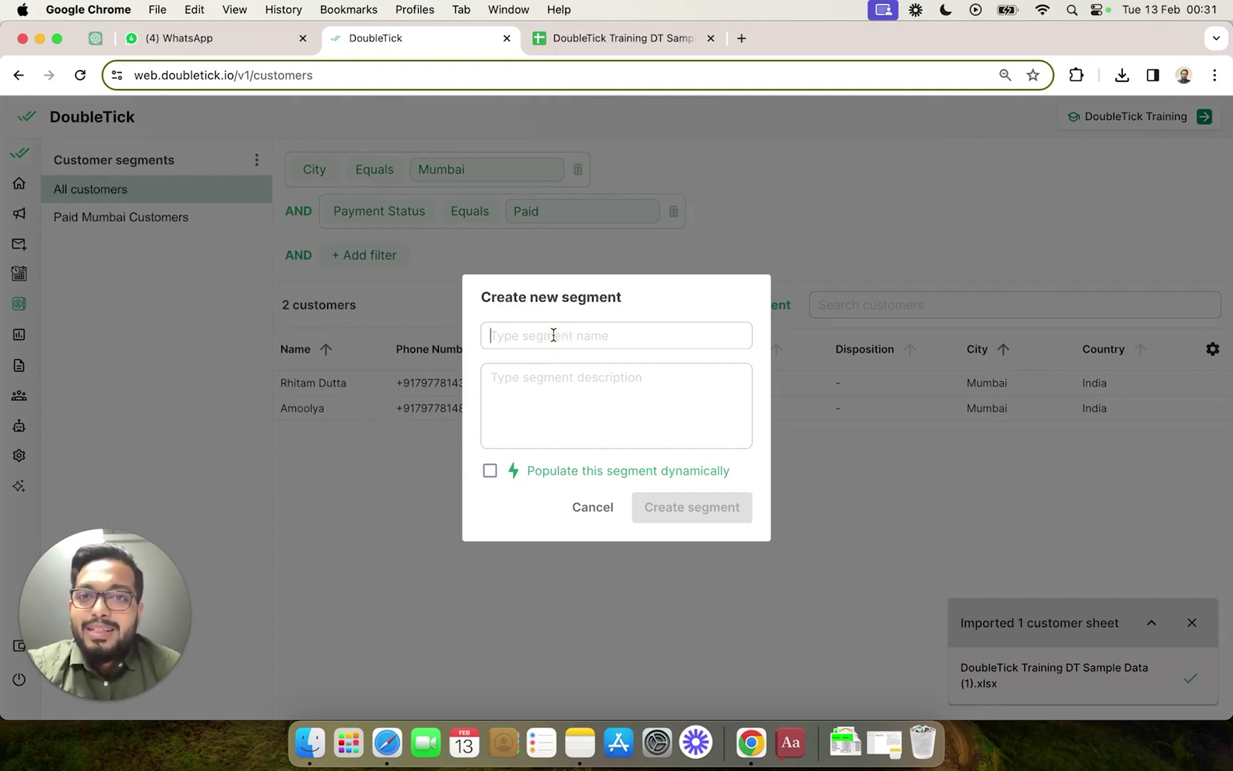
{"action": "type", "text": "Paid Mumbai Customers"}
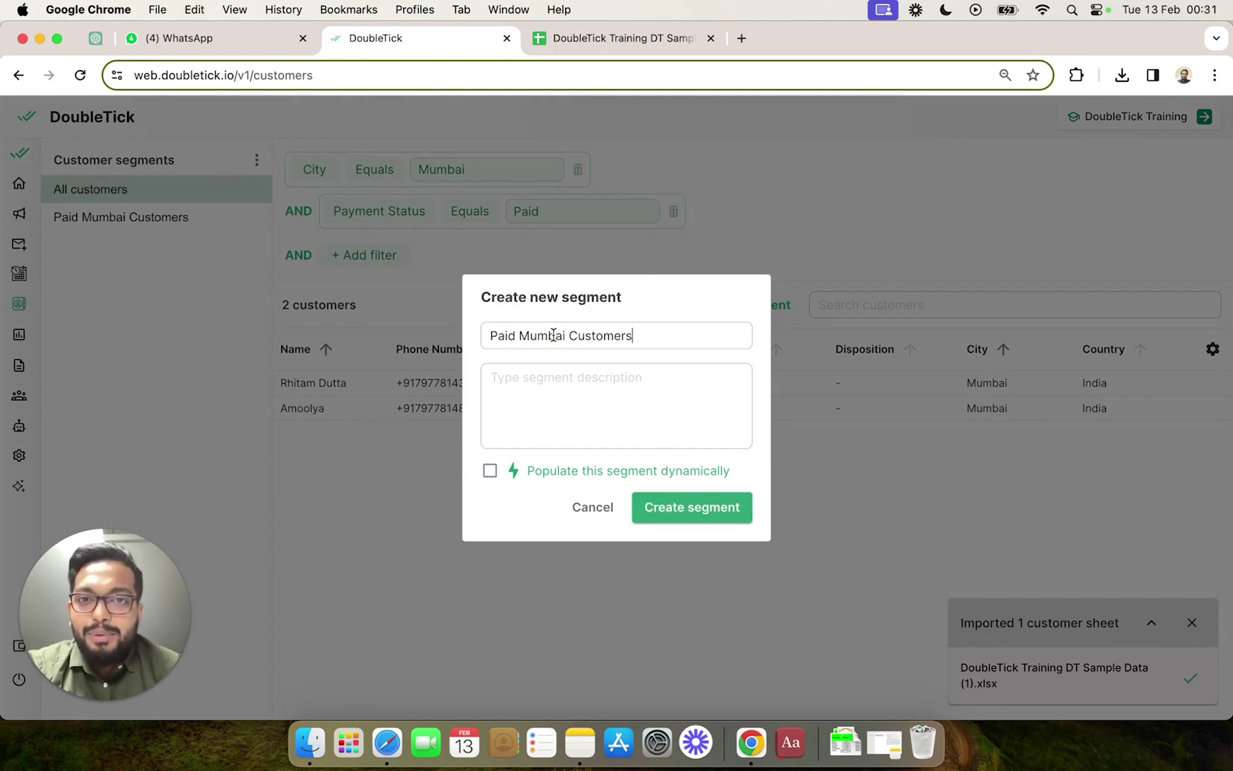
{"action": "left_click", "coordinate": [595, 388]}
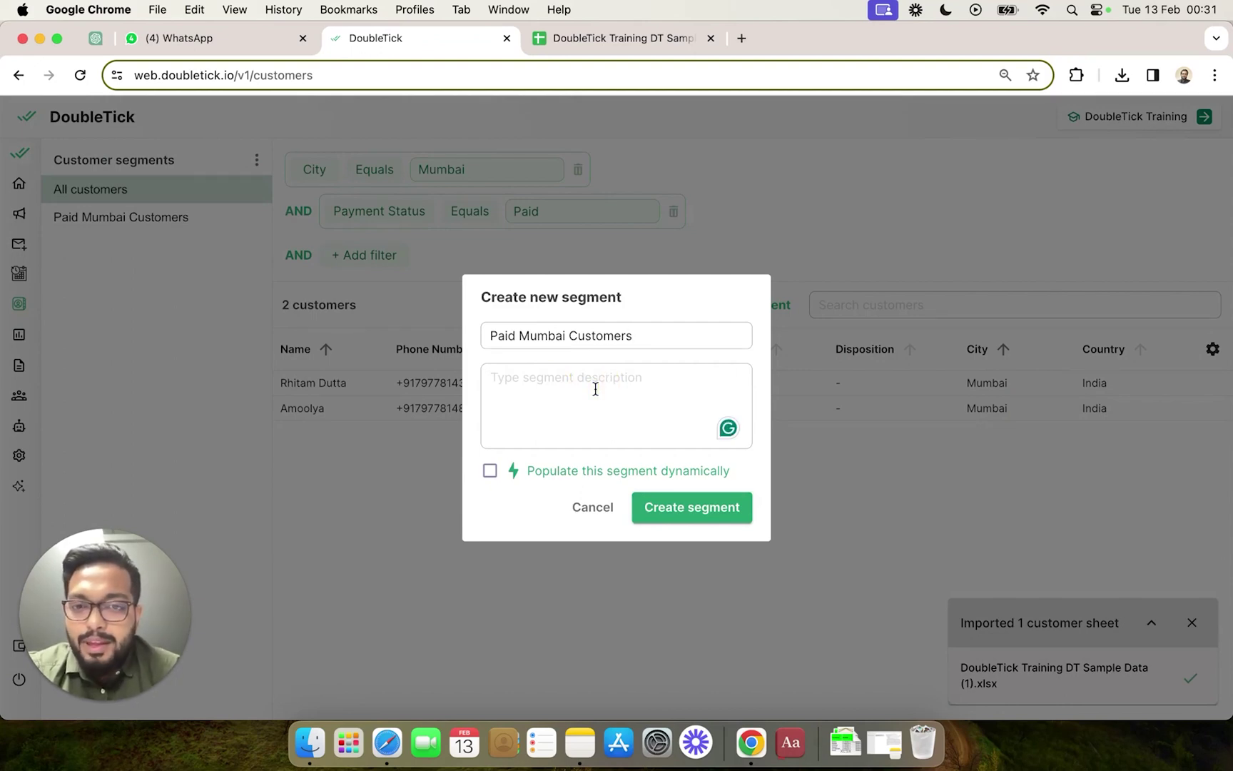
{"action": "left_click", "coordinate": [491, 472]}
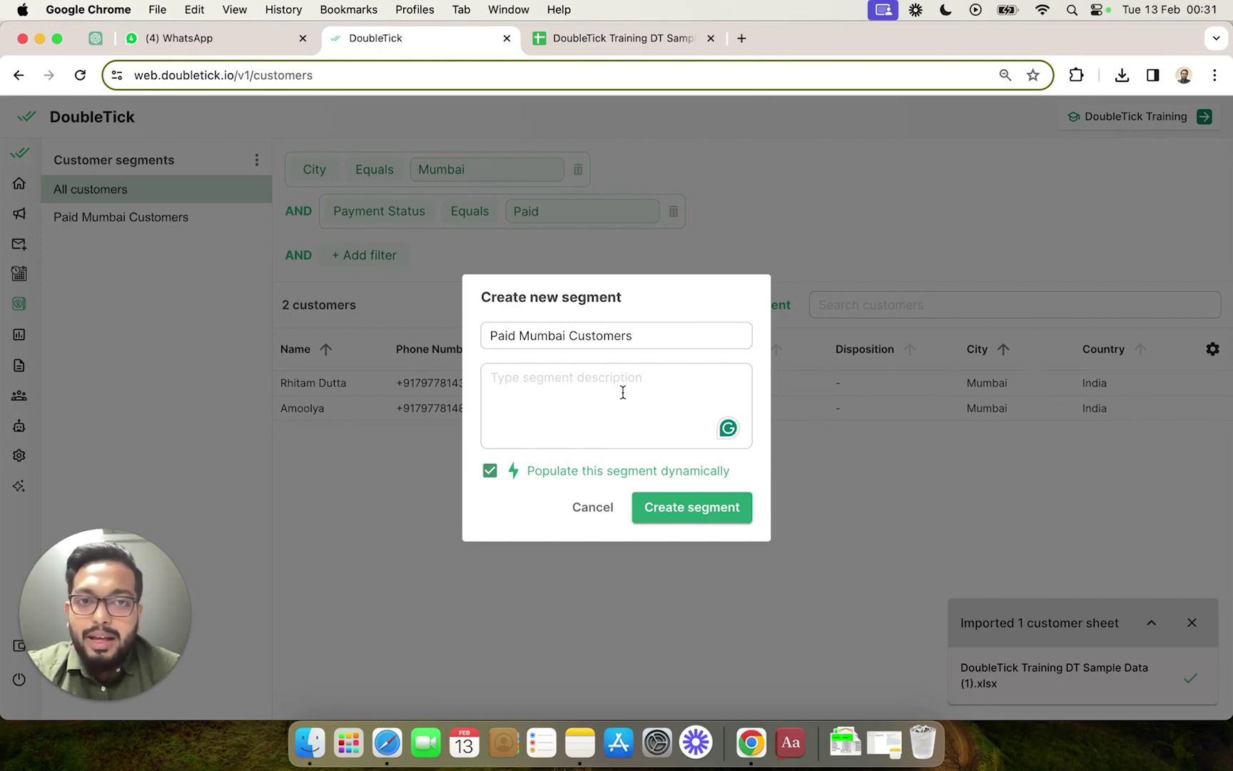
{"action": "key", "text": "Escape"}
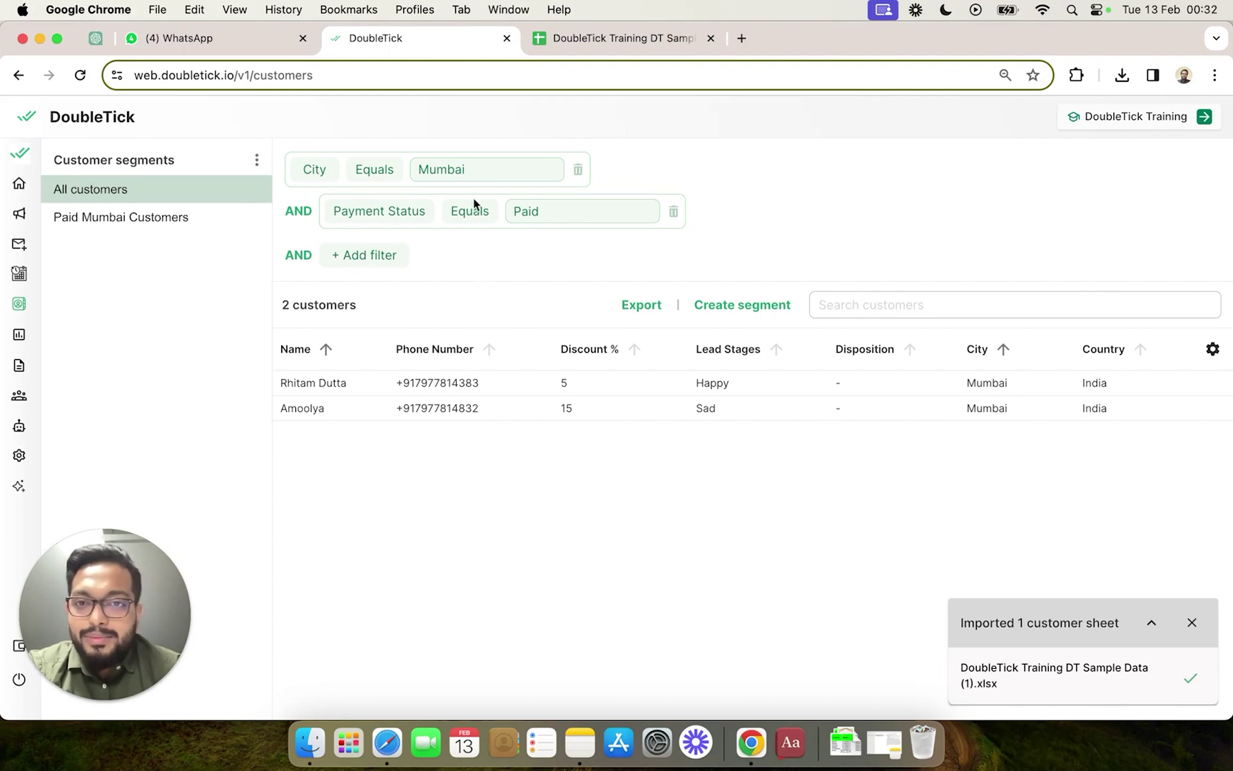
Go back to the broadcast lists and review the participants of "Paid Mumbai Customers".
{"action": "mouse_move", "coordinate": [10, 224]}
{"action": "left_click", "coordinate": [74, 216]}
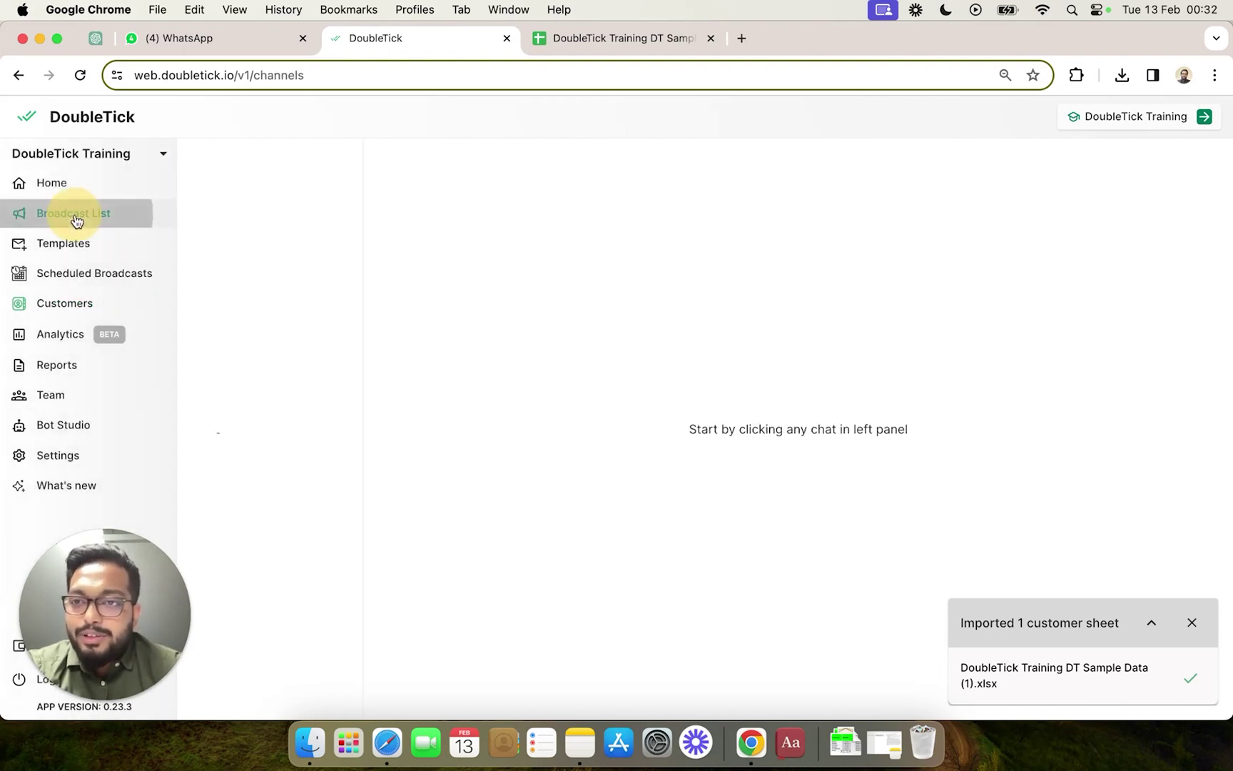
{"action": "left_click", "coordinate": [118, 249]}
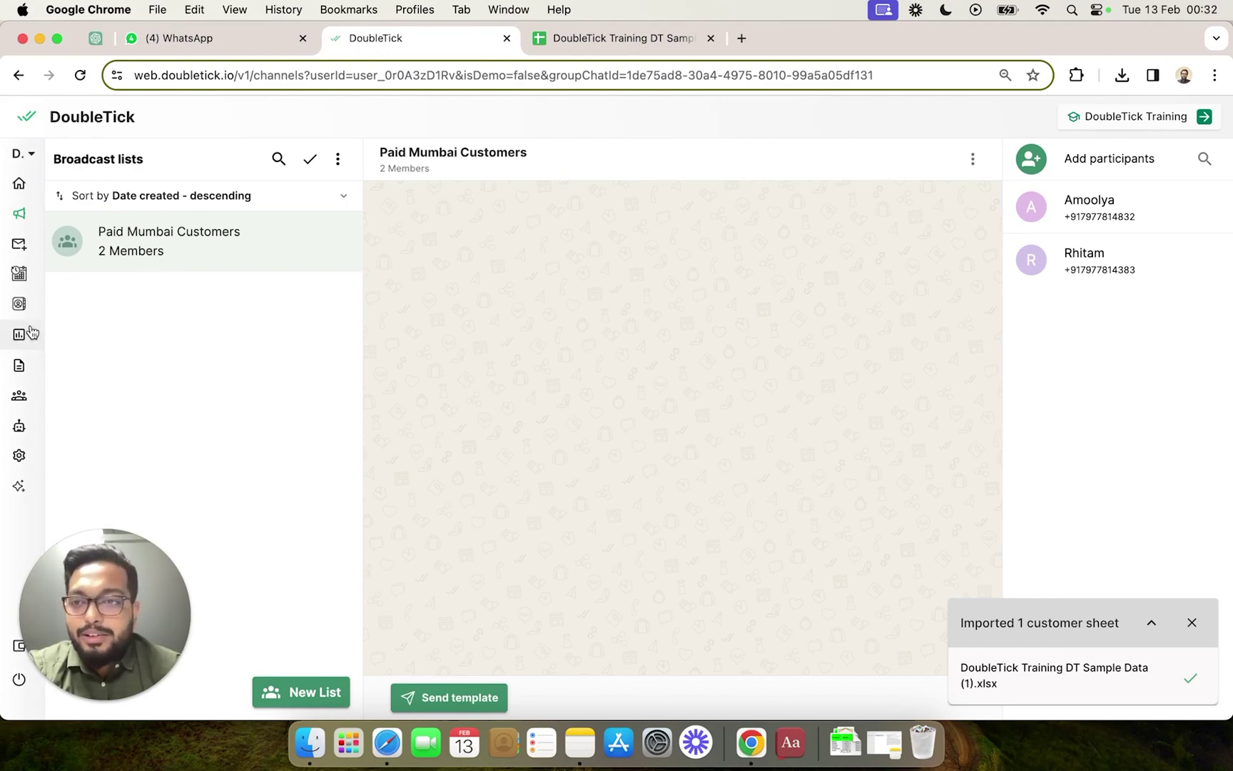
{"action": "mouse_move", "coordinate": [85, 305]}
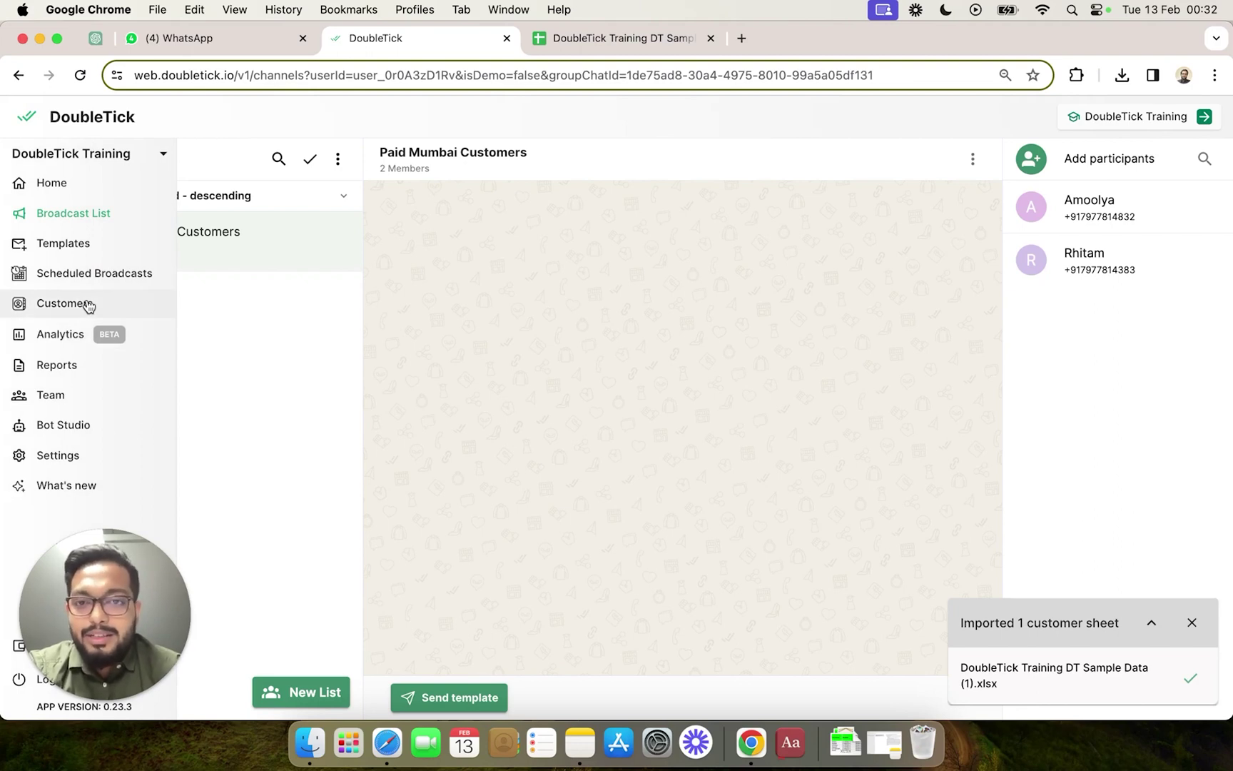